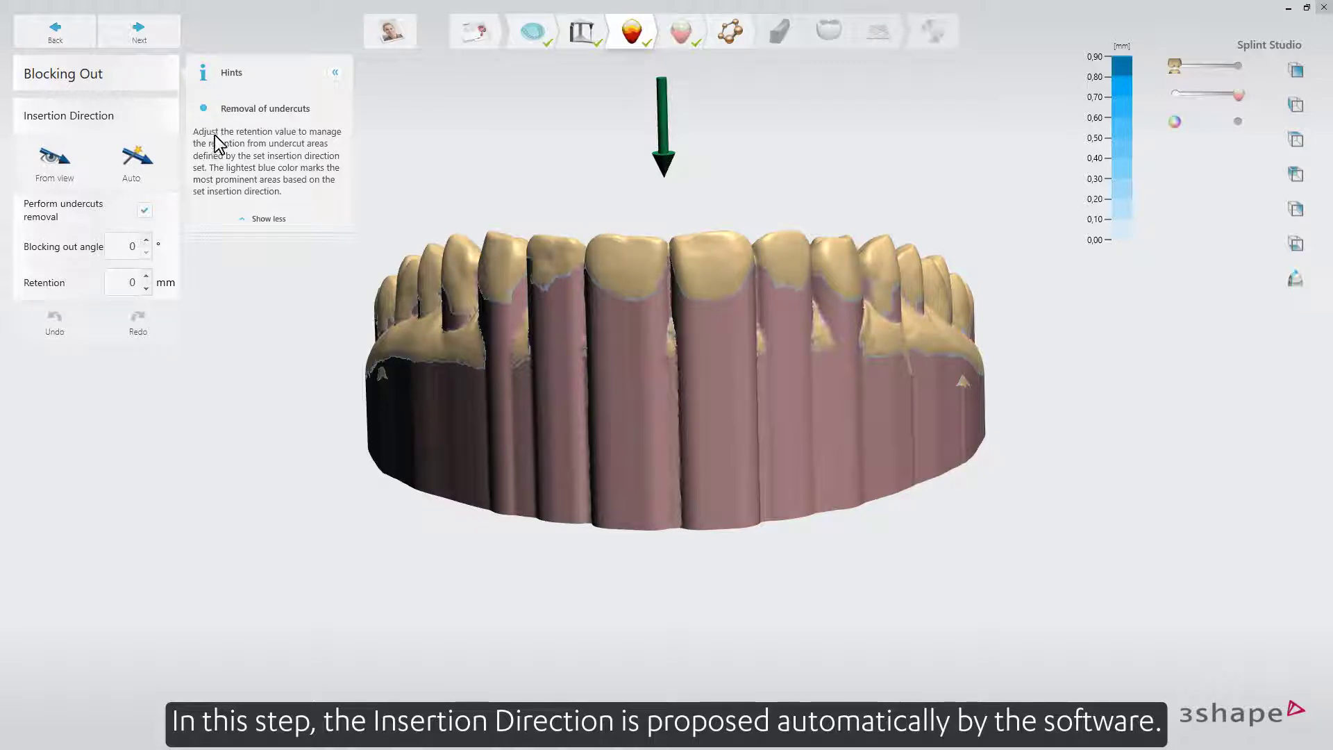
Set the insertion direction from an occlusal view of the upper jaw and correct the tunnels in the model.
{"action": "mouse_move", "coordinate": [400, 305]}
{"action": "right_mouse_down"}
{"action": "mouse_move", "coordinate": [675, 236]}
{"action": "mouse_move", "coordinate": [946, 224]}
{"action": "mouse_move", "coordinate": [1050, 380]}
{"action": "mouse_move", "coordinate": [1032, 412]}
{"action": "mouse_move", "coordinate": [758, 384]}
{"action": "mouse_move", "coordinate": [758, 328]}
{"action": "mouse_move", "coordinate": [747, 342]}
{"action": "right_mouse_up"}
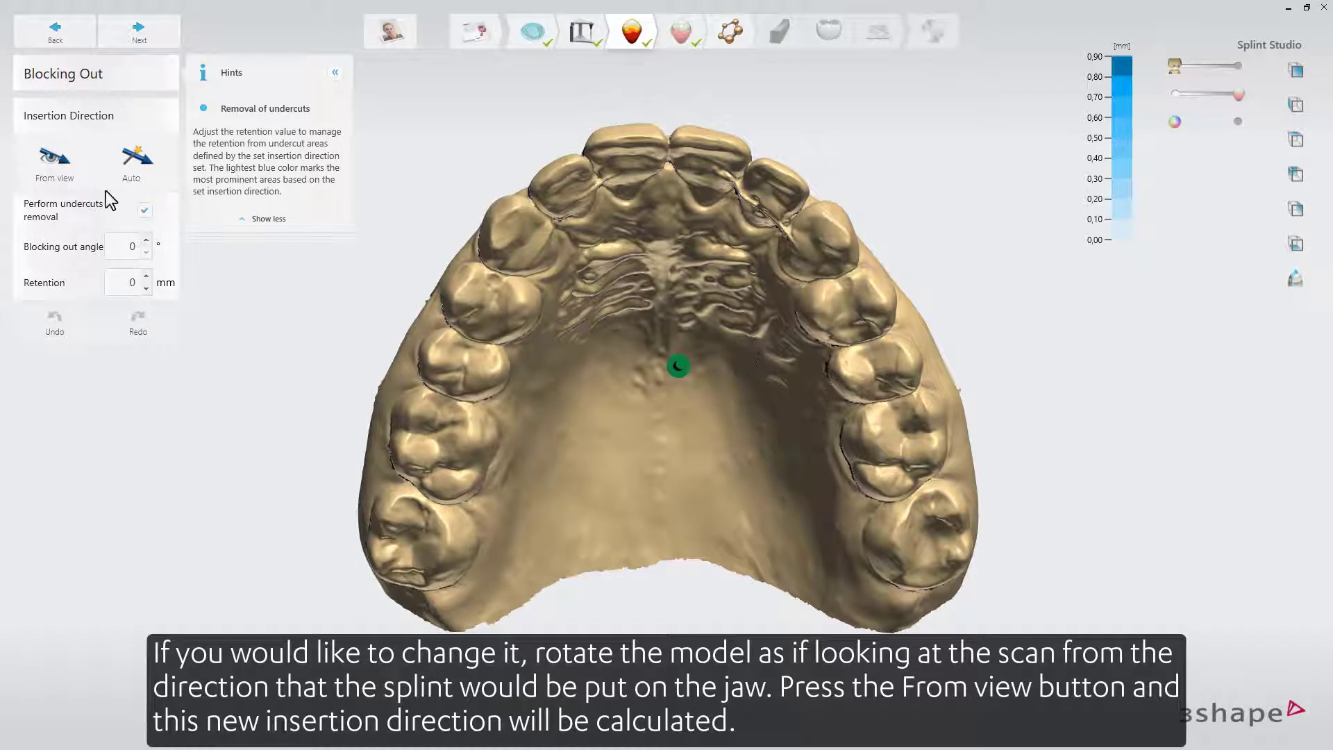
{"action": "left_click", "coordinate": [79, 162]}
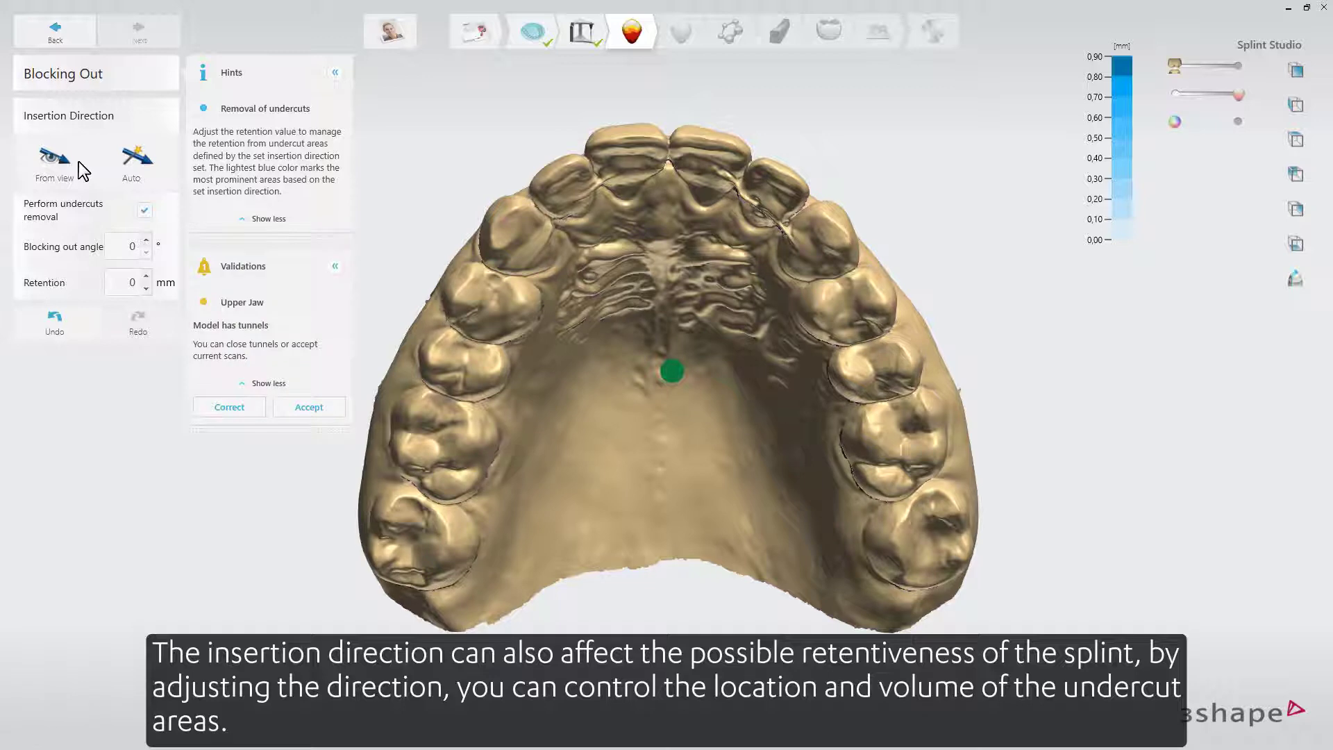
{"action": "mouse_move", "coordinate": [711, 151]}
{"action": "right_mouse_down"}
{"action": "mouse_move", "coordinate": [717, 252]}
{"action": "mouse_move", "coordinate": [715, 185]}
{"action": "mouse_move", "coordinate": [744, 171]}
{"action": "mouse_move", "coordinate": [873, 175]}
{"action": "mouse_move", "coordinate": [711, 166]}
{"action": "mouse_move", "coordinate": [720, 136]}
{"action": "right_mouse_up"}
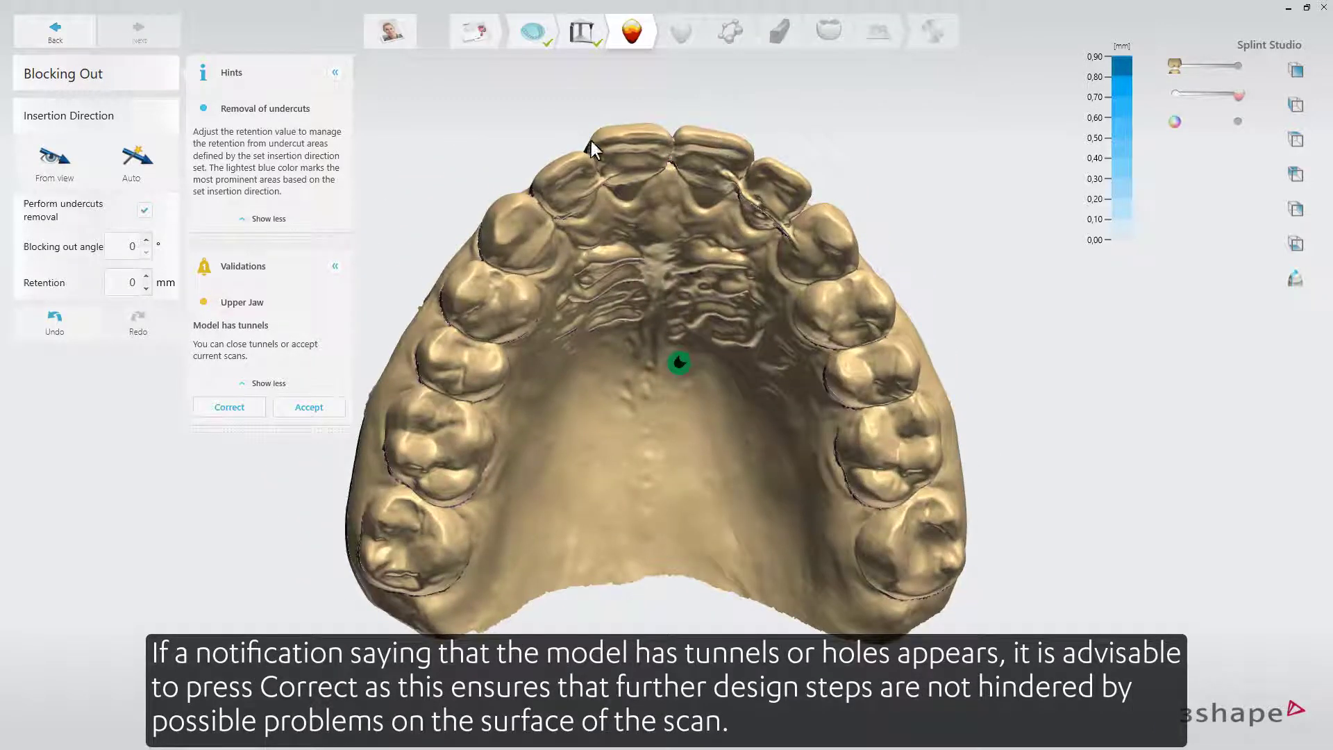
{"action": "left_click", "coordinate": [209, 409]}
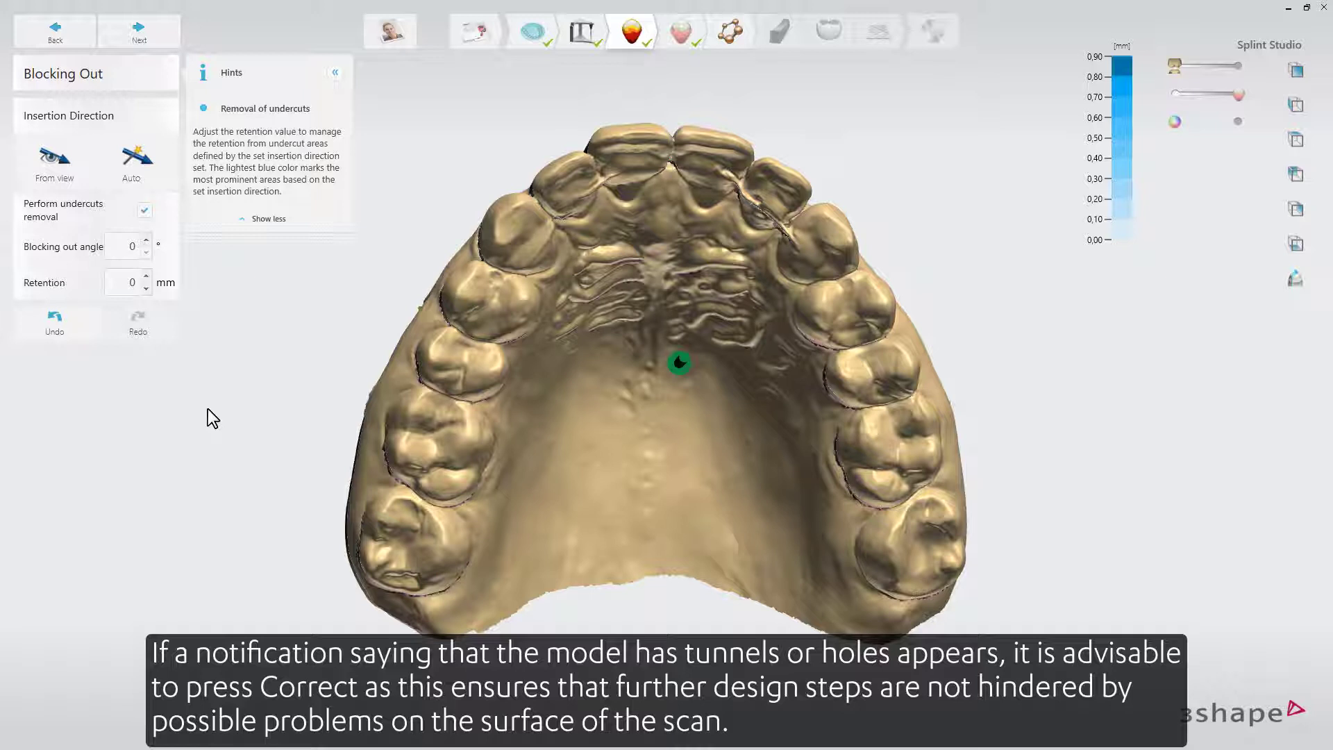
Set the undercut retention to 0.1 mm, inspect the blocked-out areas and continue to Wax Trimming.
{"action": "right_click_drag", "start_coordinate": [236, 371], "coordinate": [611, 314]}
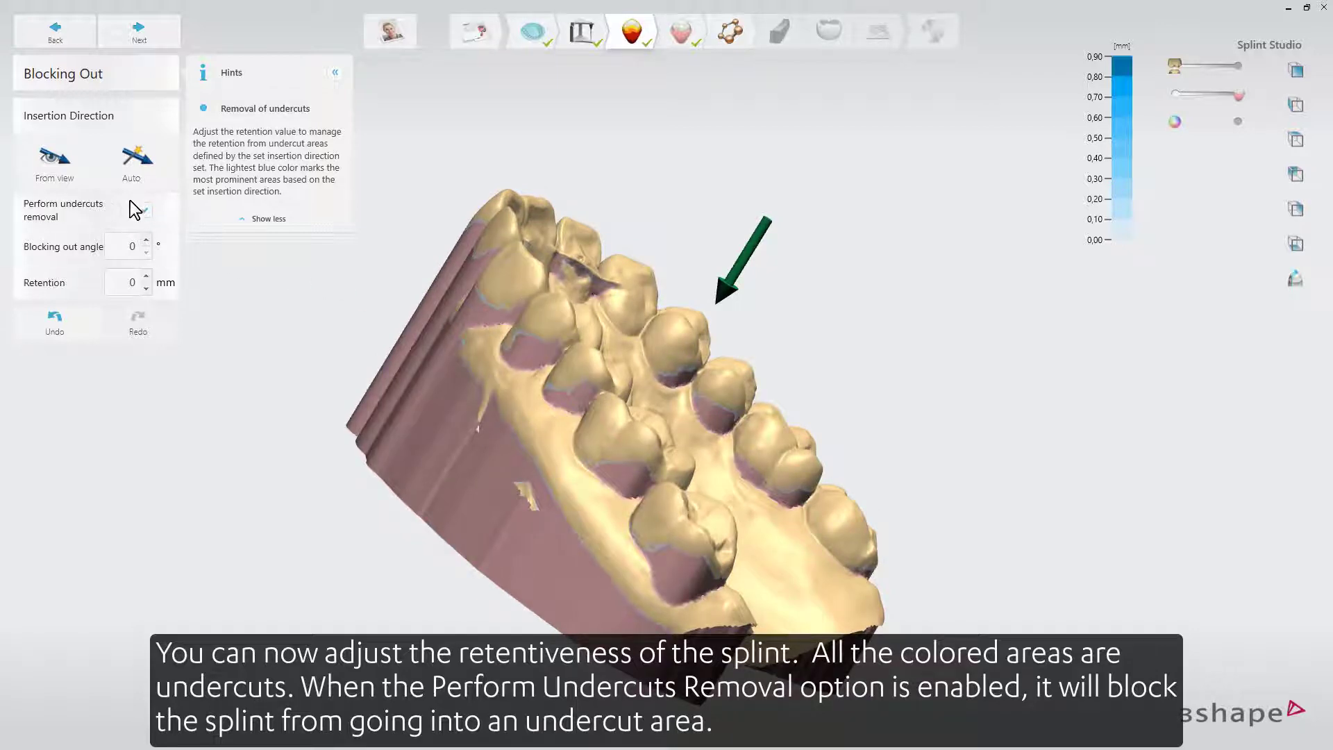
{"action": "right_click_drag", "start_coordinate": [711, 338], "coordinate": [485, 431]}
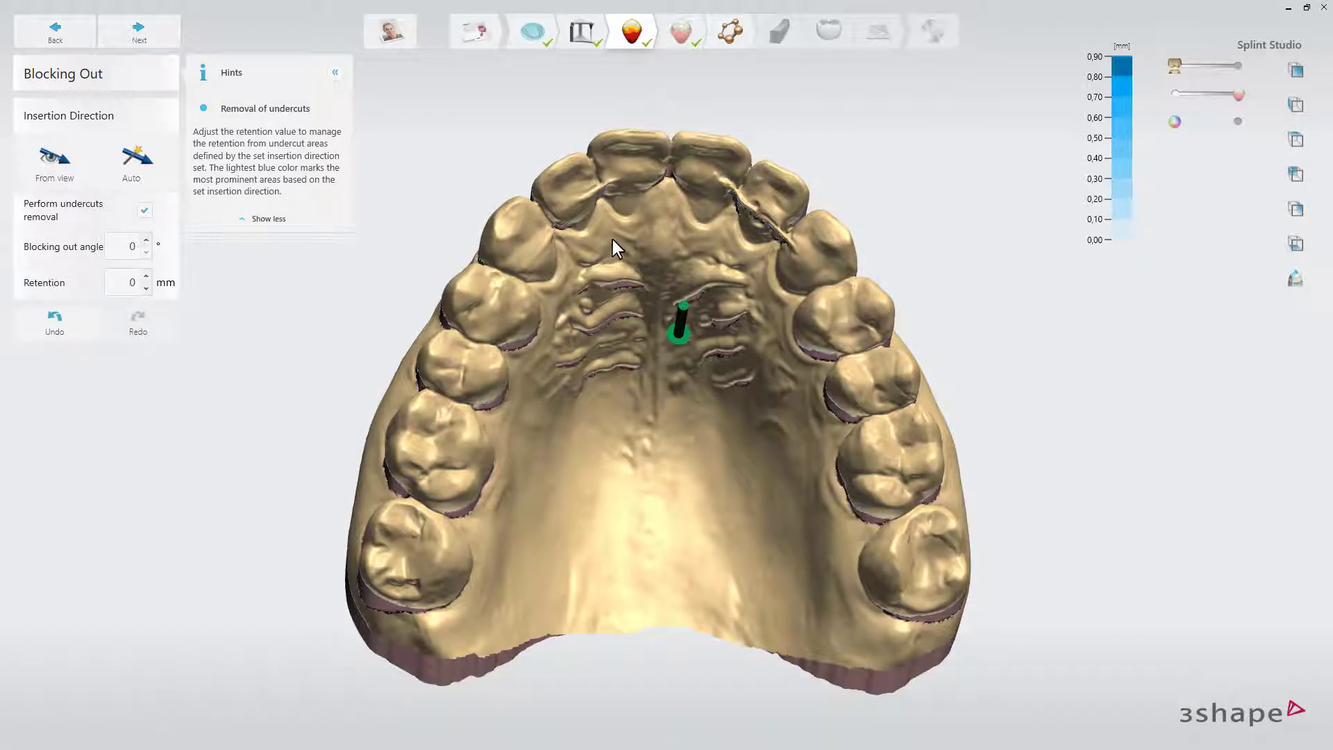
{"action": "left_click", "coordinate": [147, 276]}
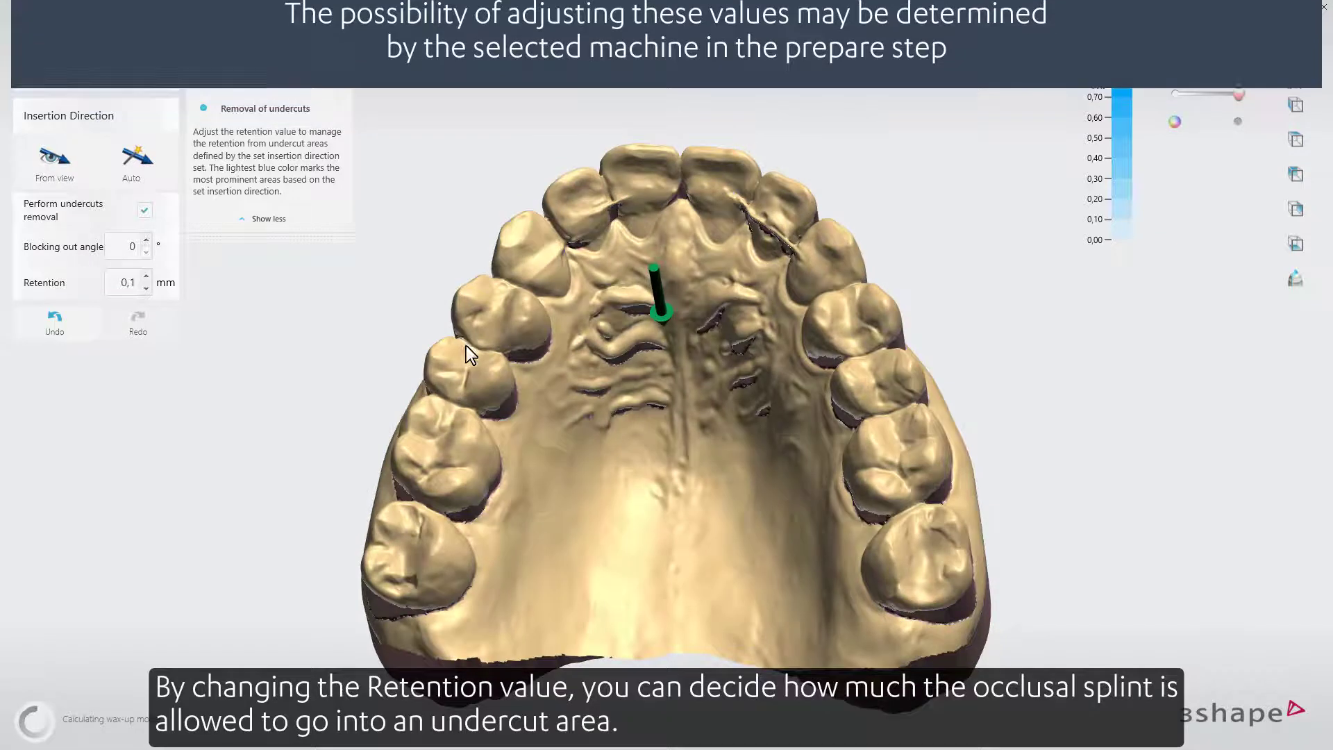
{"action": "mouse_move", "coordinate": [466, 346]}
{"action": "right_mouse_down"}
{"action": "mouse_move", "coordinate": [460, 331]}
{"action": "mouse_move", "coordinate": [474, 337]}
{"action": "right_mouse_up"}
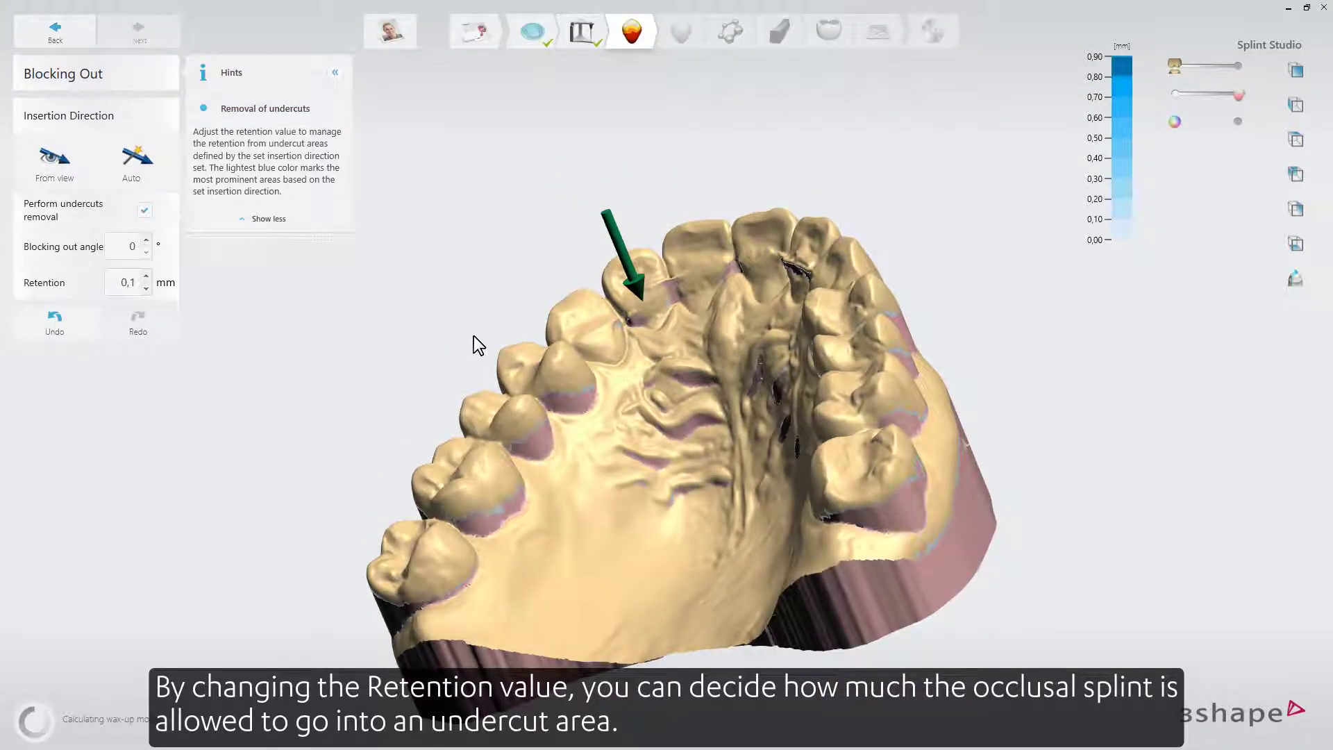
{"action": "right_click_drag", "start_coordinate": [474, 336], "coordinate": [562, 429]}
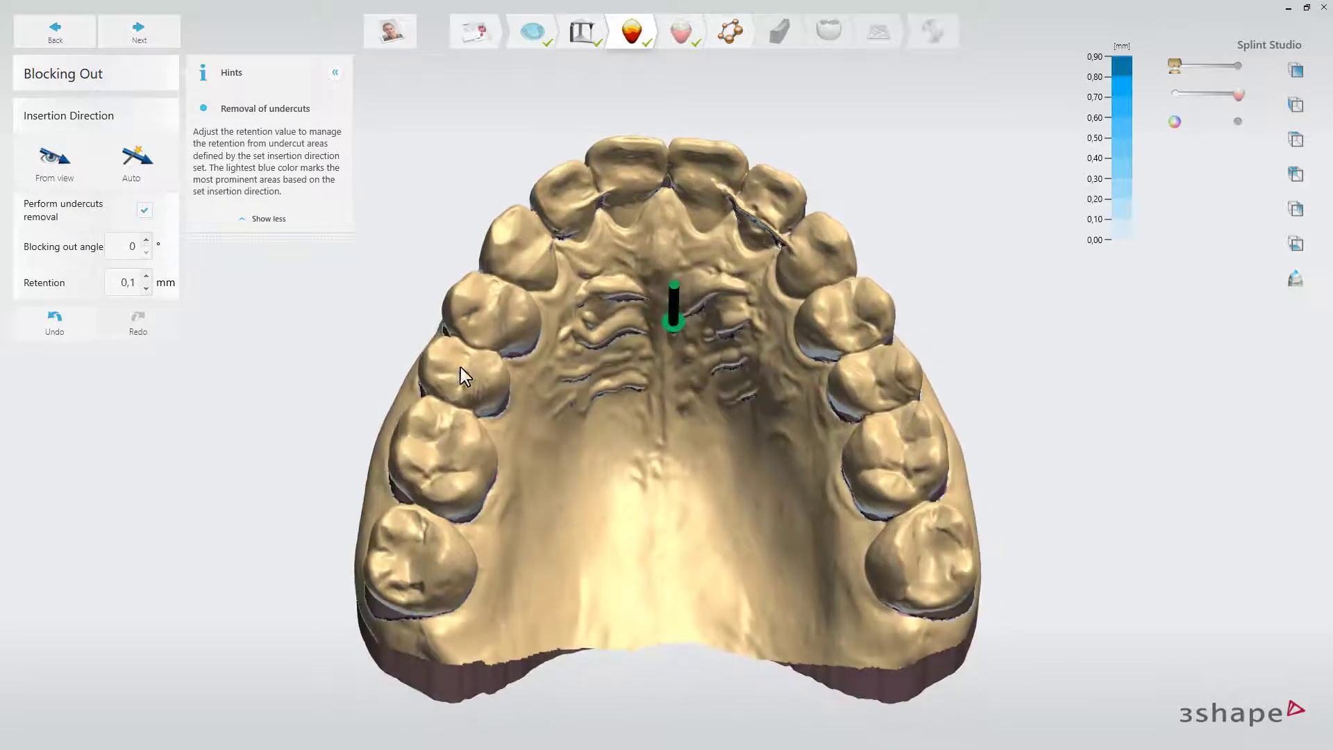
{"action": "left_click", "coordinate": [173, 36]}
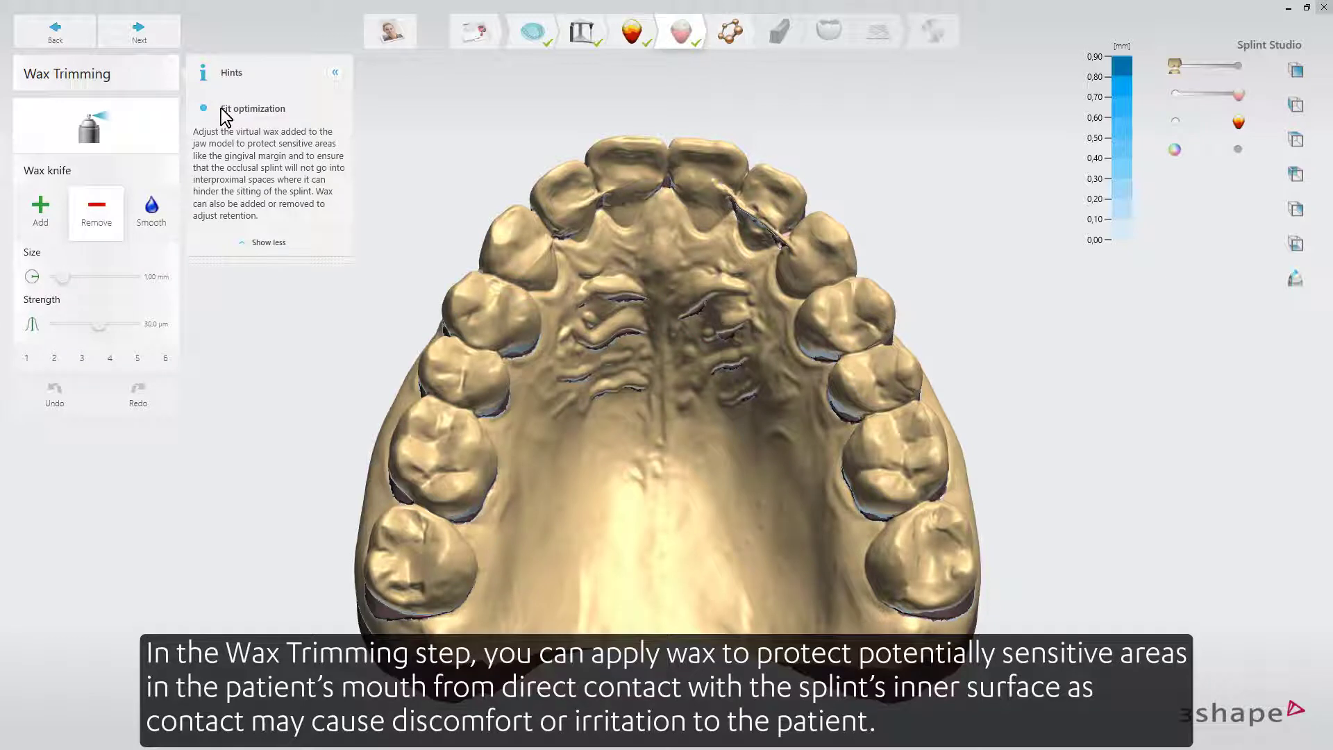
Apply relief wax with the Smooth wax knife over the palatal rugae, incisive papilla, incisal edges and gum line.
{"action": "right_click_drag", "start_coordinate": [544, 412], "coordinate": [465, 348]}
{"action": "right_click_drag", "start_coordinate": [569, 414], "coordinate": [625, 397]}
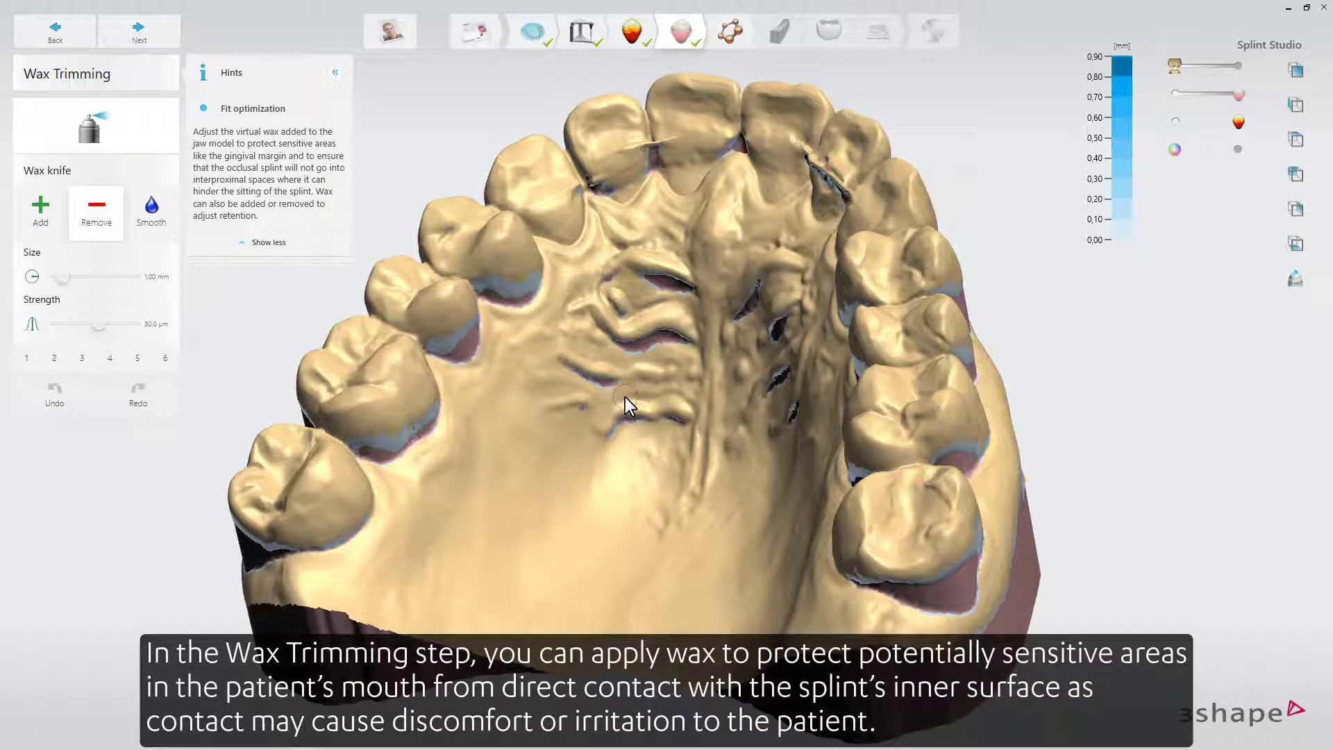
{"action": "left_click", "coordinate": [157, 209]}
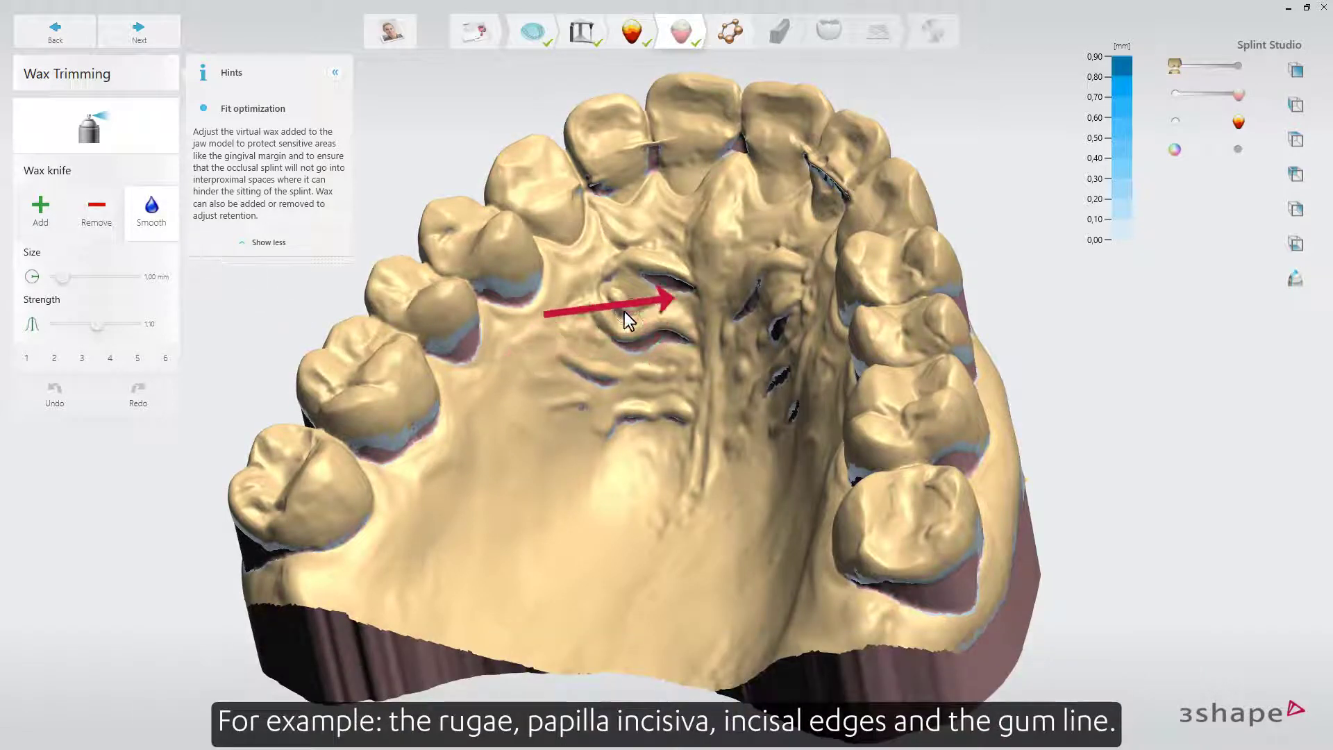
{"action": "left_click_drag", "start_coordinate": [621, 312], "coordinate": [674, 305]}
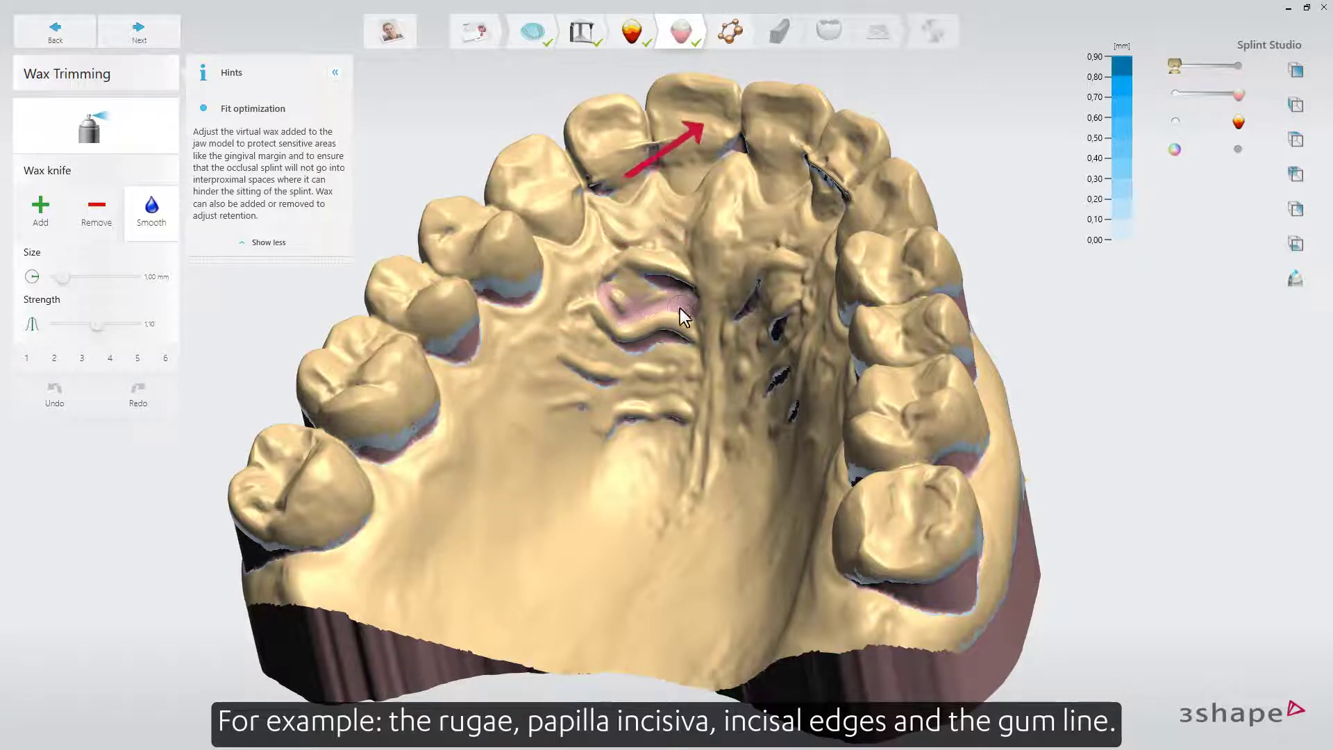
{"action": "left_click_drag", "start_coordinate": [737, 213], "coordinate": [734, 246]}
{"action": "mouse_move", "coordinate": [691, 369]}
{"action": "left_mouse_down"}
{"action": "mouse_move", "coordinate": [605, 372]}
{"action": "mouse_move", "coordinate": [652, 389]}
{"action": "mouse_move", "coordinate": [624, 403]}
{"action": "left_mouse_up"}
{"action": "right_click_drag", "start_coordinate": [653, 400], "coordinate": [701, 391]}
{"action": "mouse_move", "coordinate": [636, 246]}
{"action": "left_mouse_down"}
{"action": "mouse_move", "coordinate": [578, 253]}
{"action": "mouse_move", "coordinate": [619, 232]}
{"action": "mouse_move", "coordinate": [566, 260]}
{"action": "left_mouse_up"}
{"action": "mouse_move", "coordinate": [566, 261]}
{"action": "right_mouse_down"}
{"action": "mouse_move", "coordinate": [521, 244]}
{"action": "mouse_move", "coordinate": [564, 247]}
{"action": "right_mouse_up"}
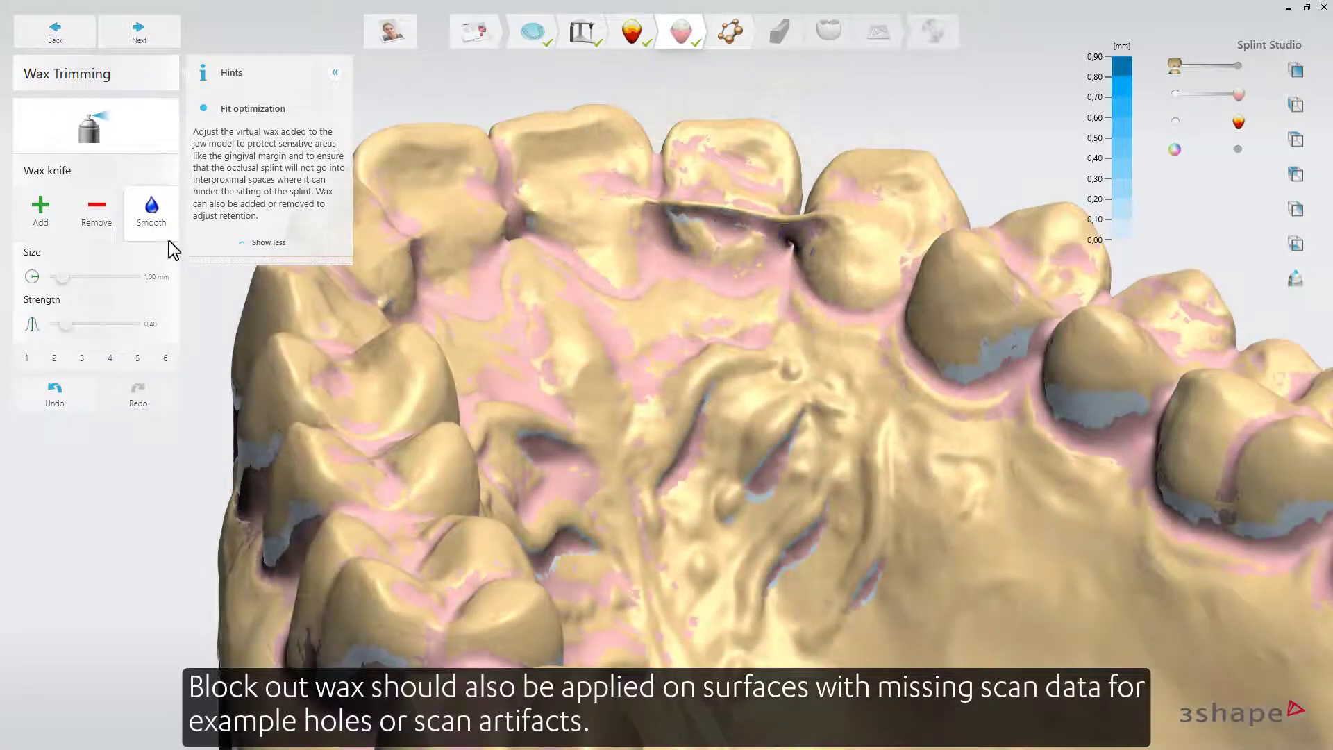
Add wax at 14 µm strength into the interproximal gaps with missing scan data behind the front teeth.
{"action": "left_click", "coordinate": [43, 210]}
{"action": "left_click_drag", "start_coordinate": [64, 324], "coordinate": [72, 325]}
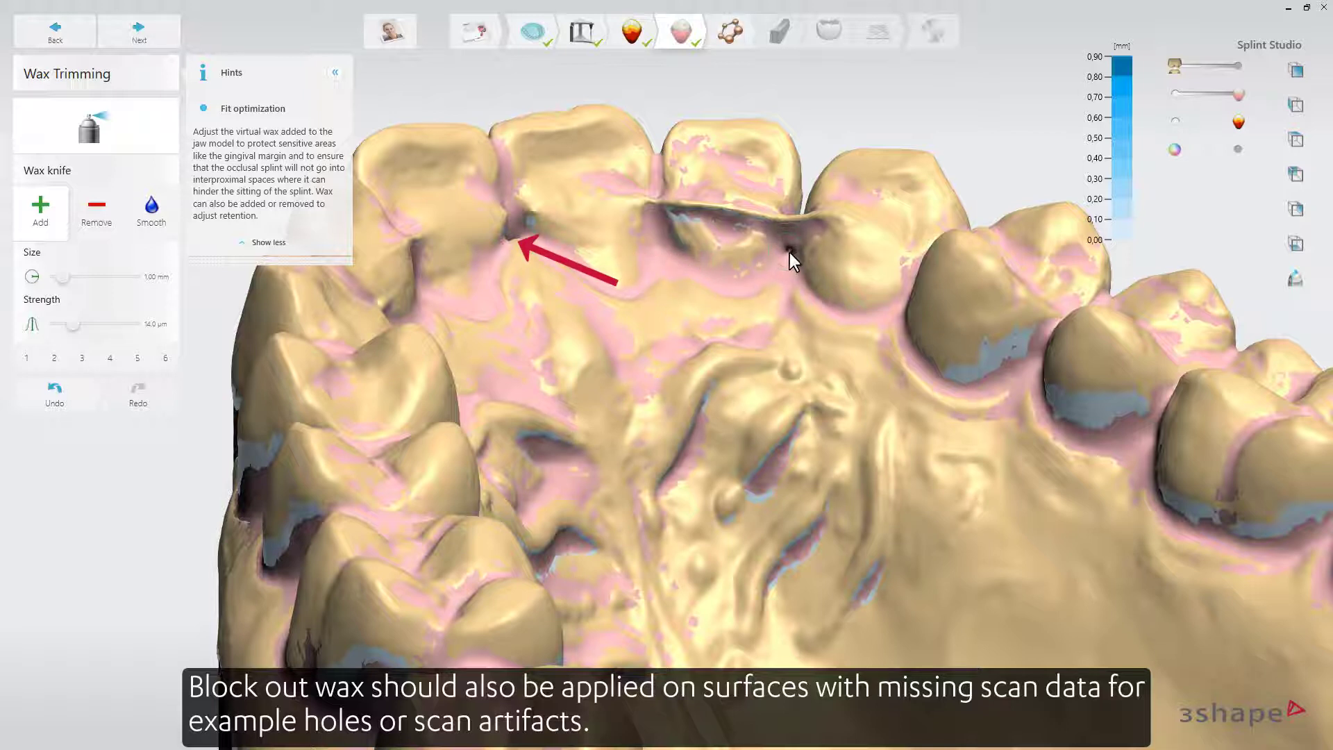
{"action": "right_click_drag", "start_coordinate": [603, 286], "coordinate": [531, 302]}
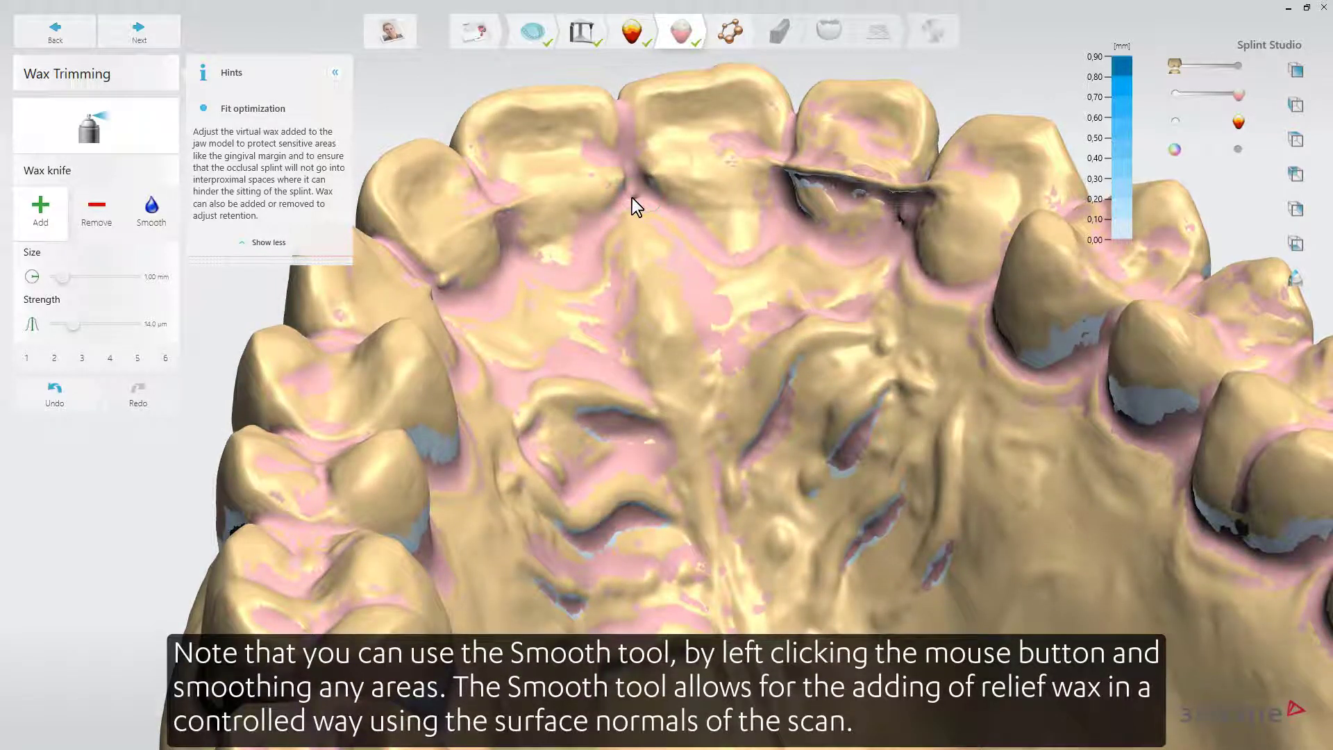
Smooth the wax between the central incisors and around the scan artifact behind the neighbouring lateral incisor.
{"action": "left_click", "coordinate": [151, 203]}
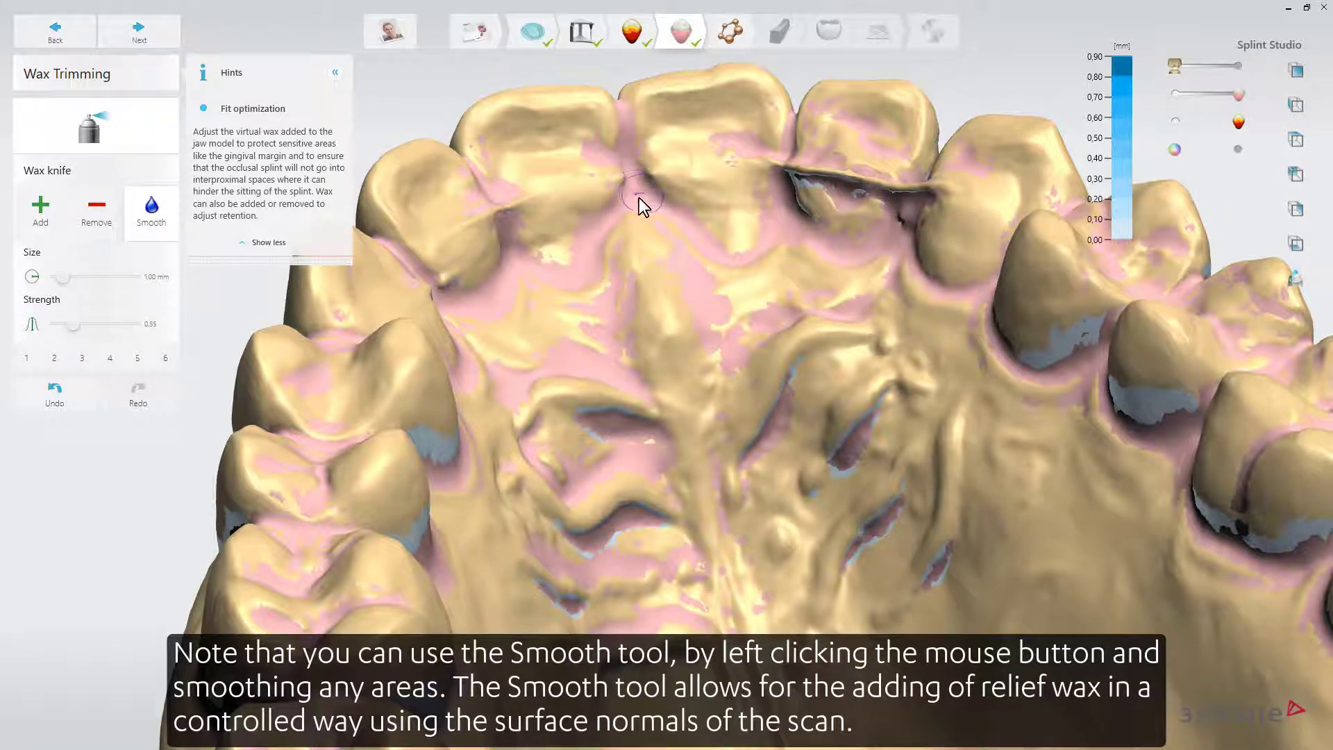
{"action": "right_click_drag", "start_coordinate": [657, 221], "coordinate": [776, 233]}
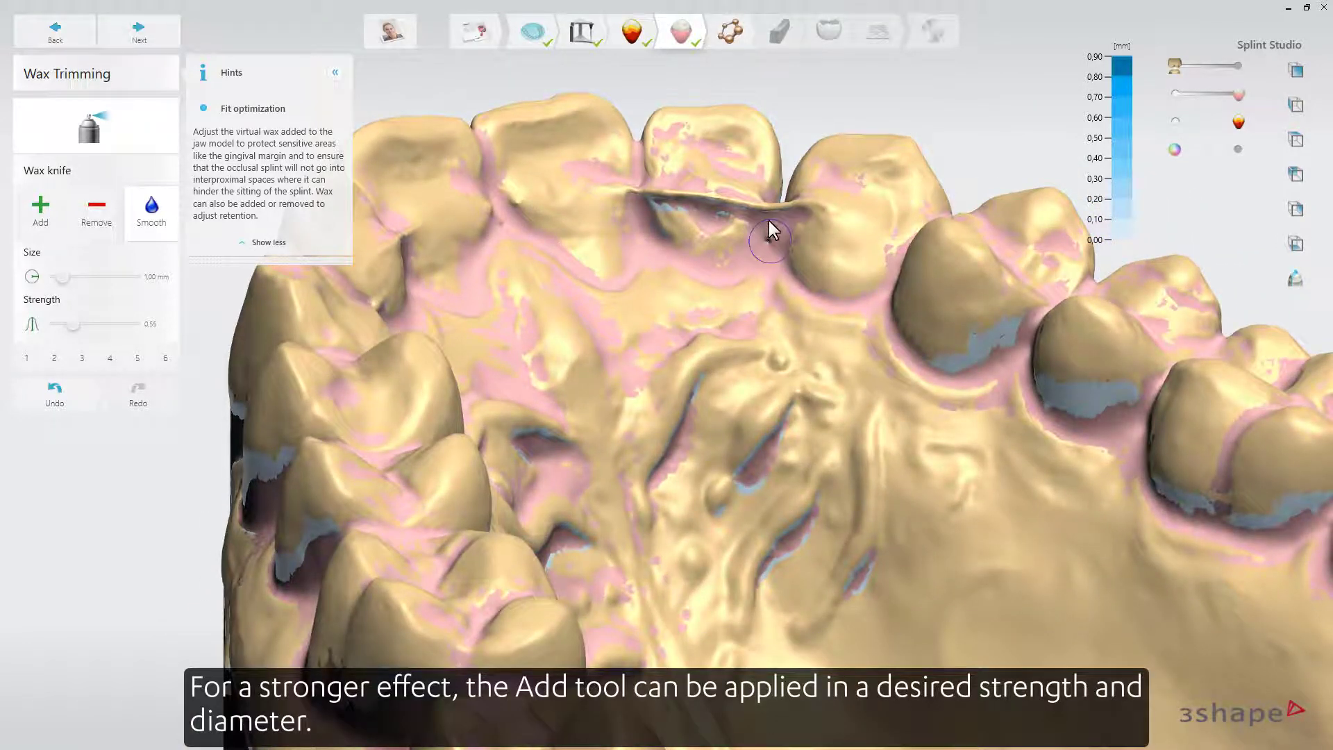
{"action": "mouse_move", "coordinate": [753, 211]}
{"action": "left_mouse_down"}
{"action": "mouse_move", "coordinate": [653, 201]}
{"action": "mouse_move", "coordinate": [695, 205]}
{"action": "left_mouse_up"}
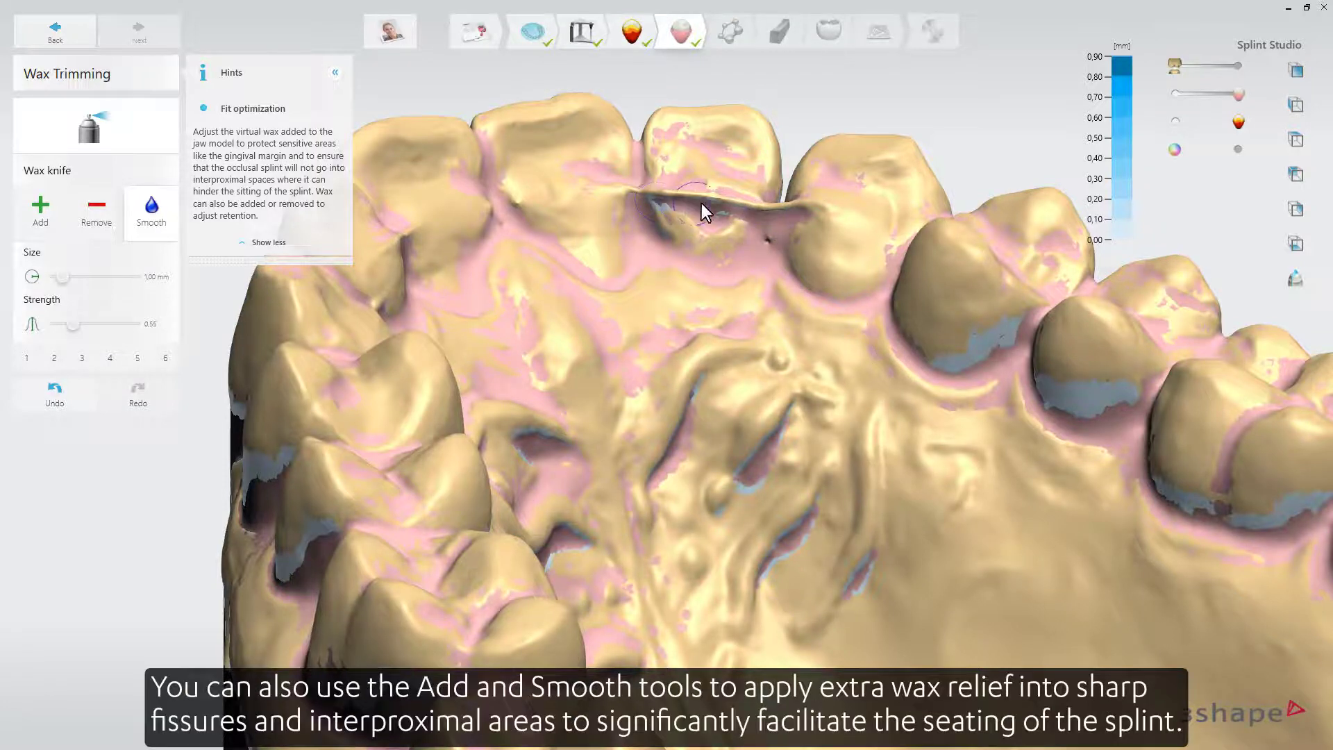
{"action": "right_click_drag", "start_coordinate": [695, 204], "coordinate": [708, 233]}
{"action": "left_click_drag", "start_coordinate": [754, 129], "coordinate": [646, 119]}
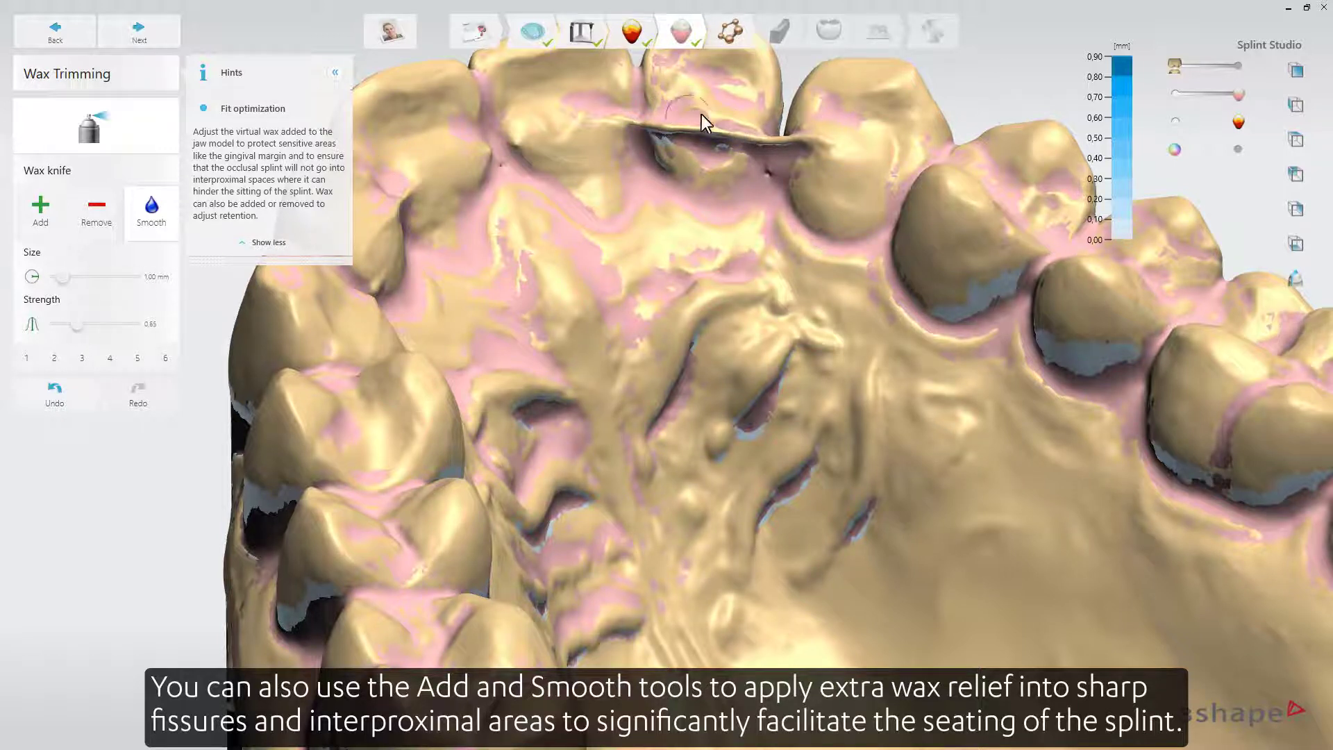
{"action": "mouse_move", "coordinate": [700, 118]}
{"action": "left_mouse_down"}
{"action": "mouse_move", "coordinate": [778, 159]}
{"action": "mouse_move", "coordinate": [778, 210]}
{"action": "left_mouse_up"}
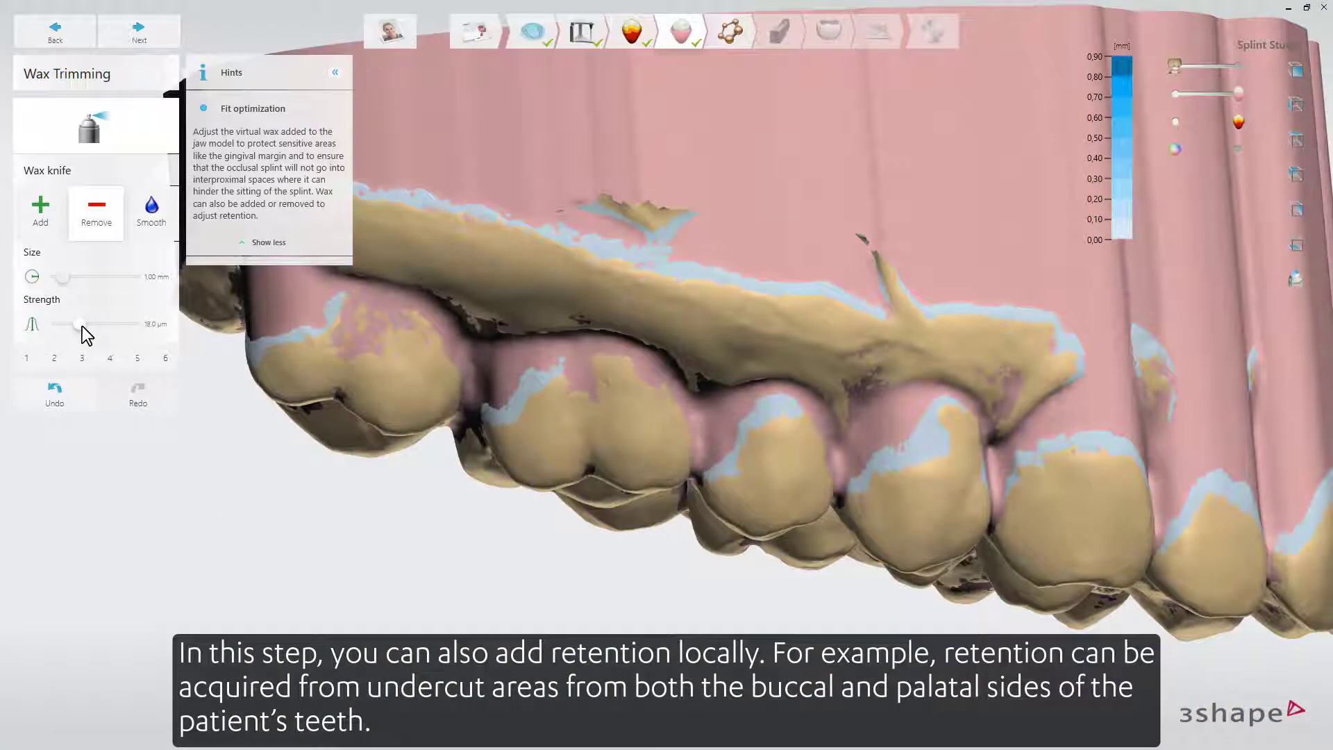
Remove block-out wax locally from the buccal undercuts of the posterior teeth with a slightly smaller wax knife and continue to Outline.
{"action": "left_click_drag", "start_coordinate": [63, 280], "coordinate": [62, 280]}
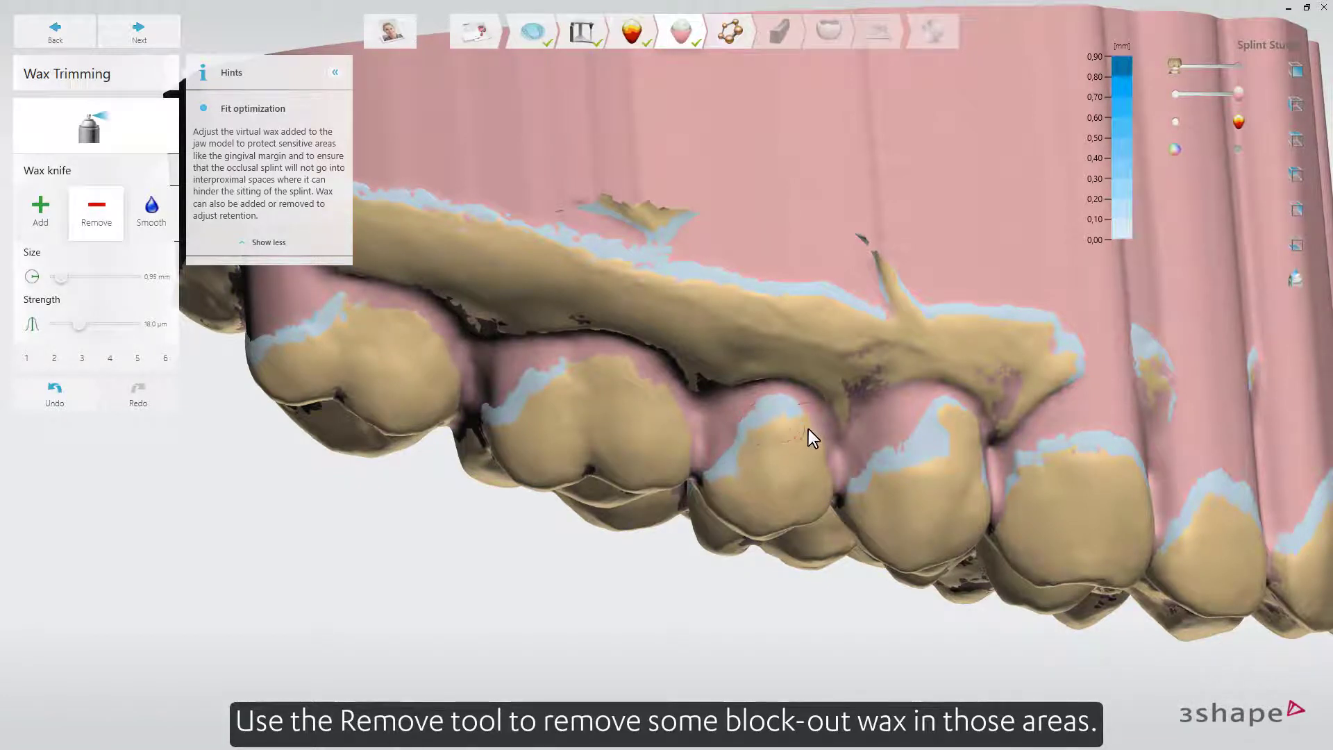
{"action": "left_click_drag", "start_coordinate": [729, 454], "coordinate": [729, 469]}
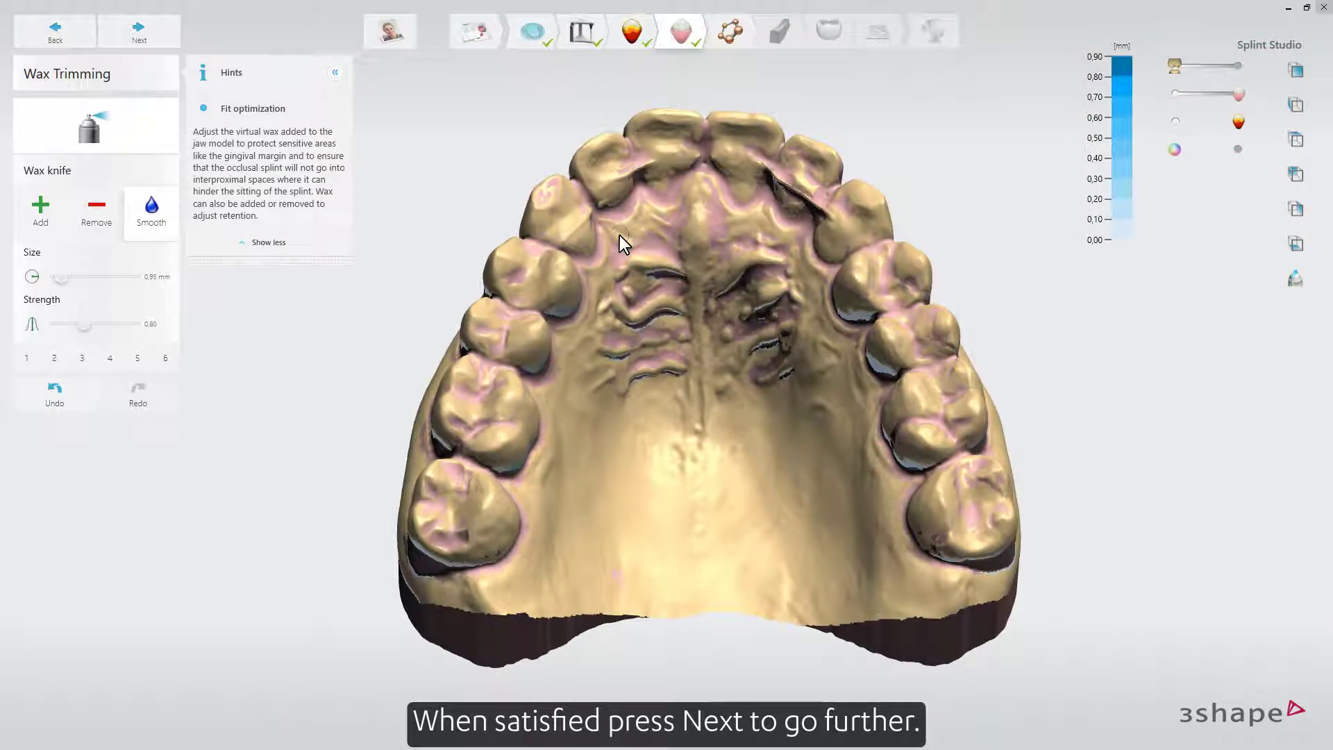
{"action": "left_click", "coordinate": [162, 39]}
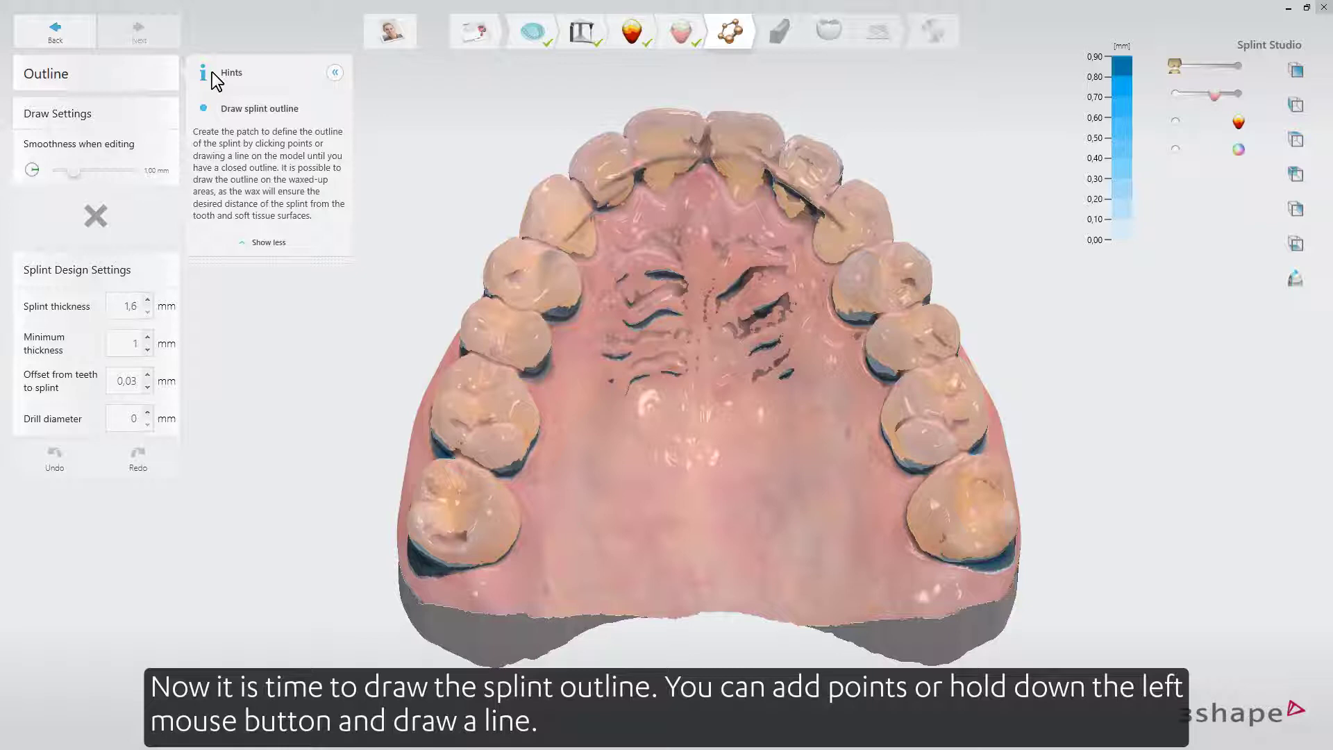
Draw the splint outline from the last molar along the prominence line of the buccal surfaces to the front teeth.
{"action": "left_click", "coordinate": [564, 250]}
{"action": "scroll", "coordinate": [670, 250], "scroll_direction": "down", "scroll_amount": 4}
{"action": "right_click_drag", "start_coordinate": [679, 246], "coordinate": [841, 321]}
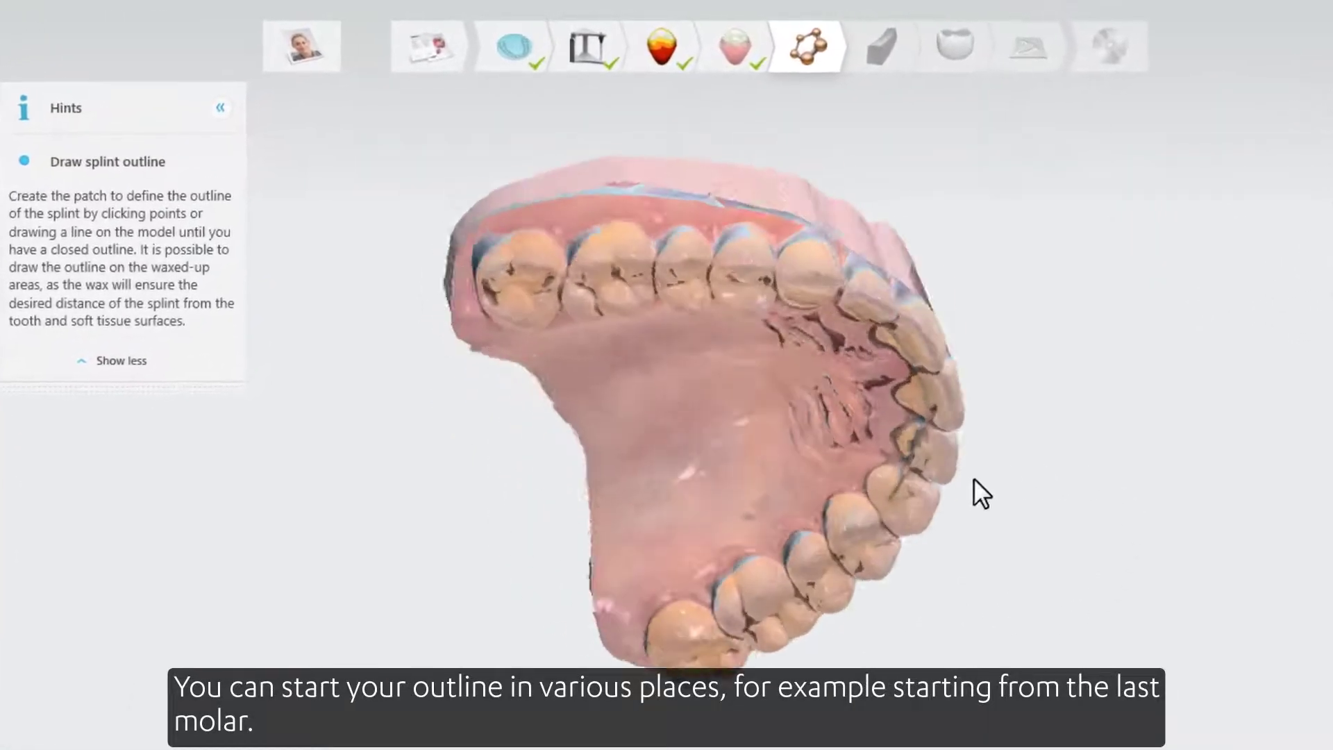
{"action": "right_click_drag", "start_coordinate": [974, 479], "coordinate": [973, 660]}
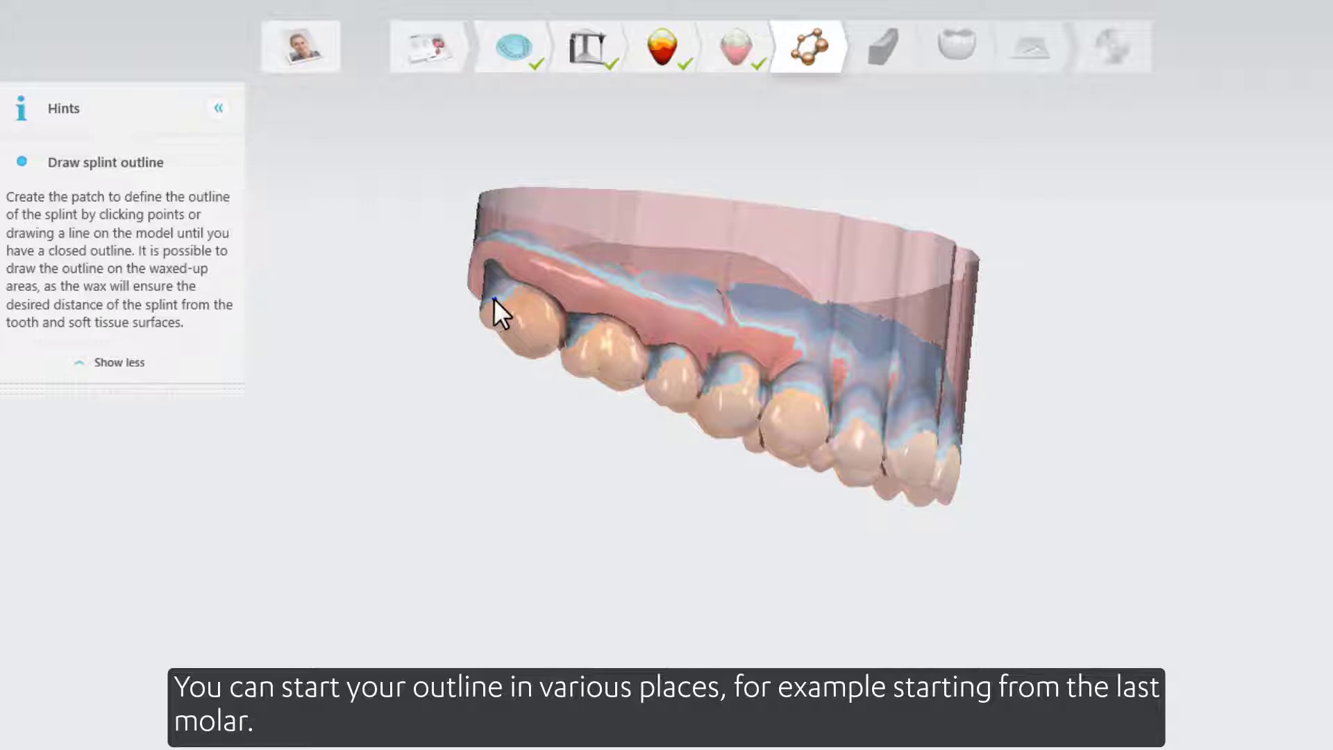
{"action": "left_click", "coordinate": [518, 292]}
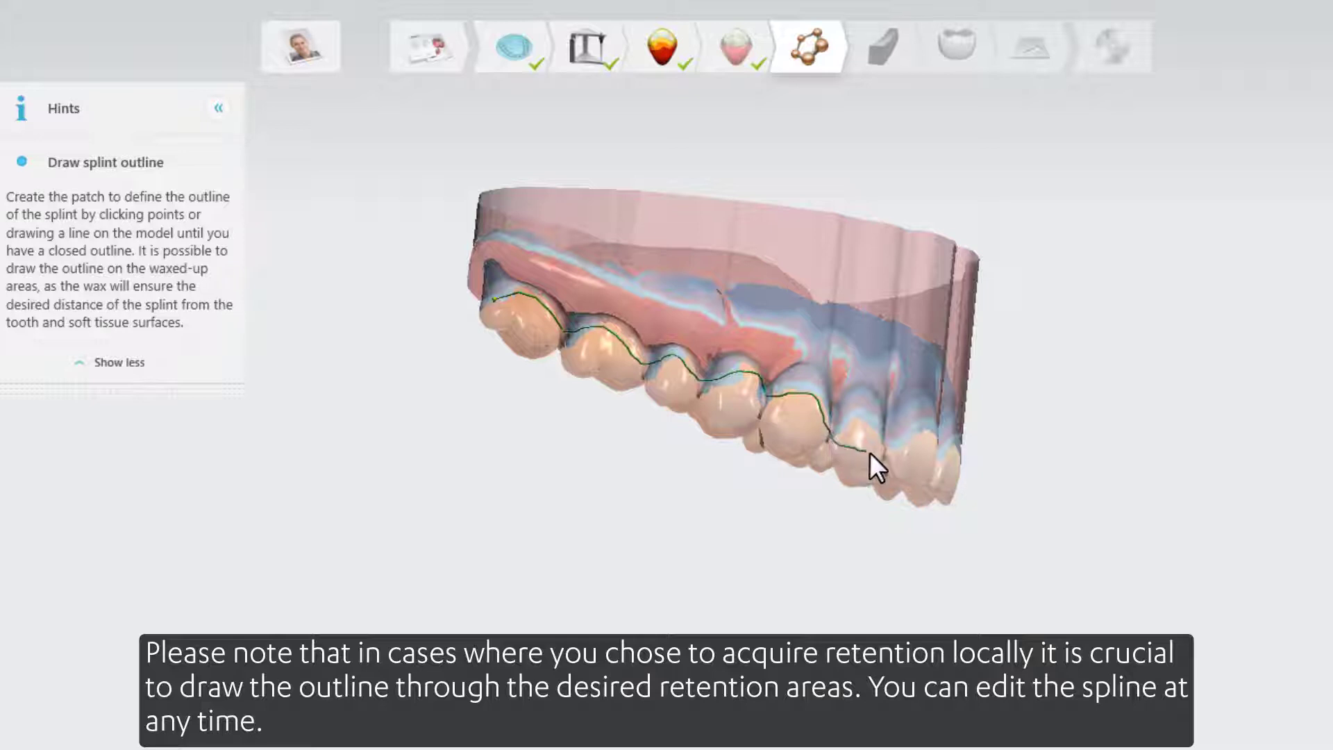
Continue the splint outline across the labial surfaces of the incisors, close to the incisal edges.
{"action": "right_click_drag", "start_coordinate": [923, 458], "coordinate": [641, 413]}
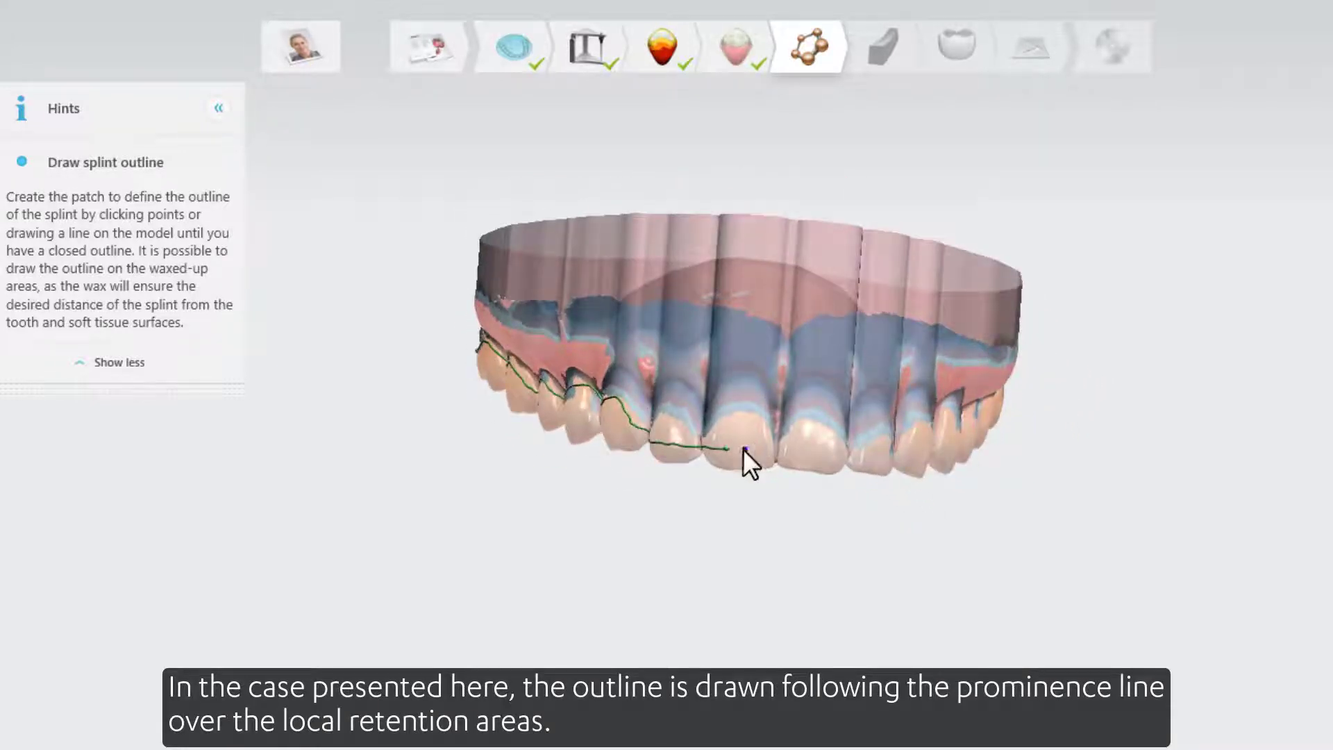
{"action": "left_click", "coordinate": [837, 458]}
{"action": "left_click", "coordinate": [878, 459]}
Draw the outline along the other buccal side, scallop it along the palatal gingival margin and close it behind the last molar.
{"action": "right_click_drag", "start_coordinate": [856, 391], "coordinate": [720, 410]}
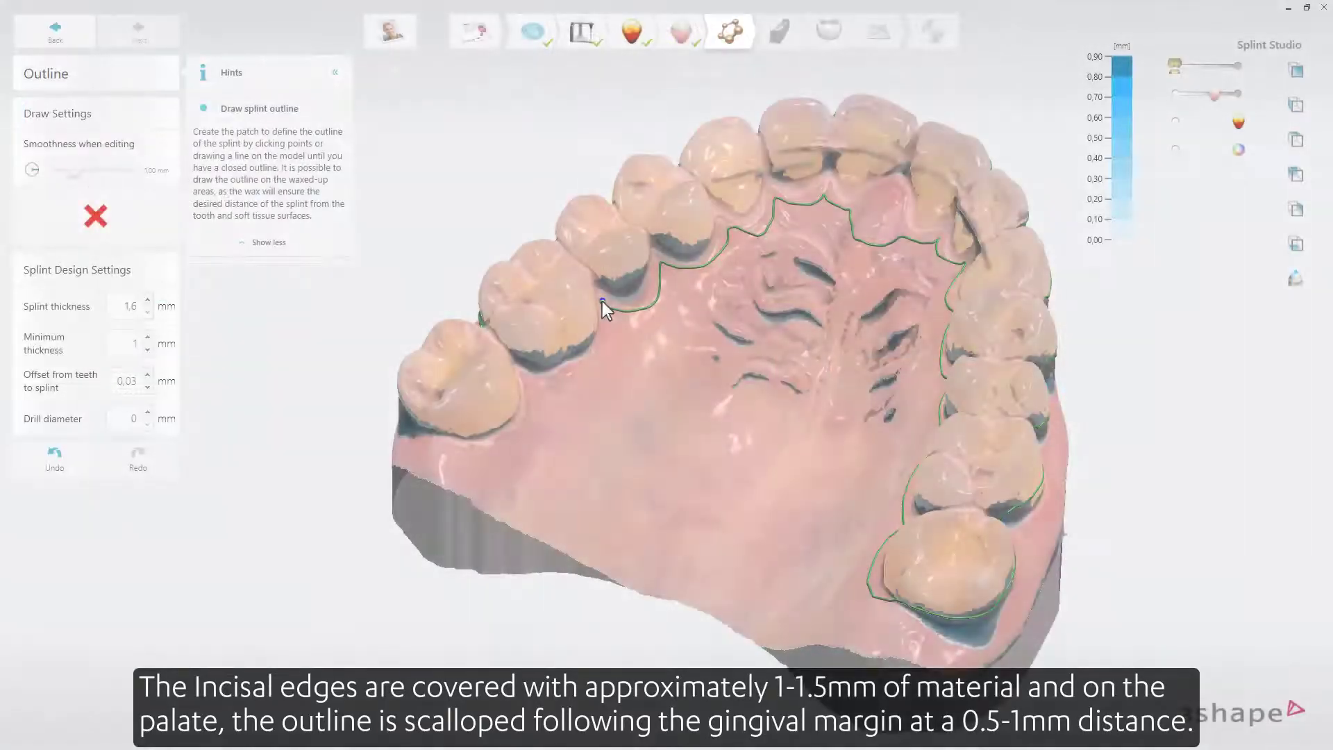
{"action": "left_click_drag", "start_coordinate": [602, 302], "coordinate": [601, 354]}
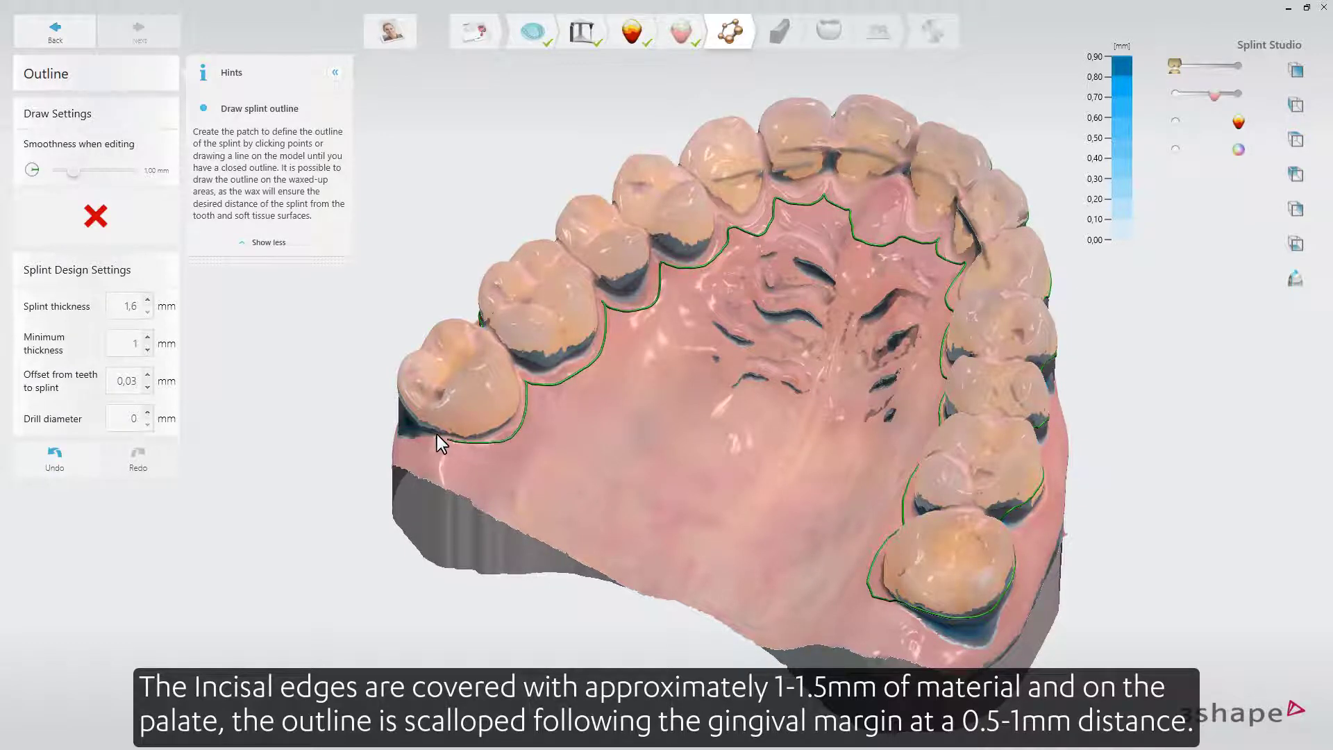
{"action": "right_click_drag", "start_coordinate": [407, 422], "coordinate": [678, 359]}
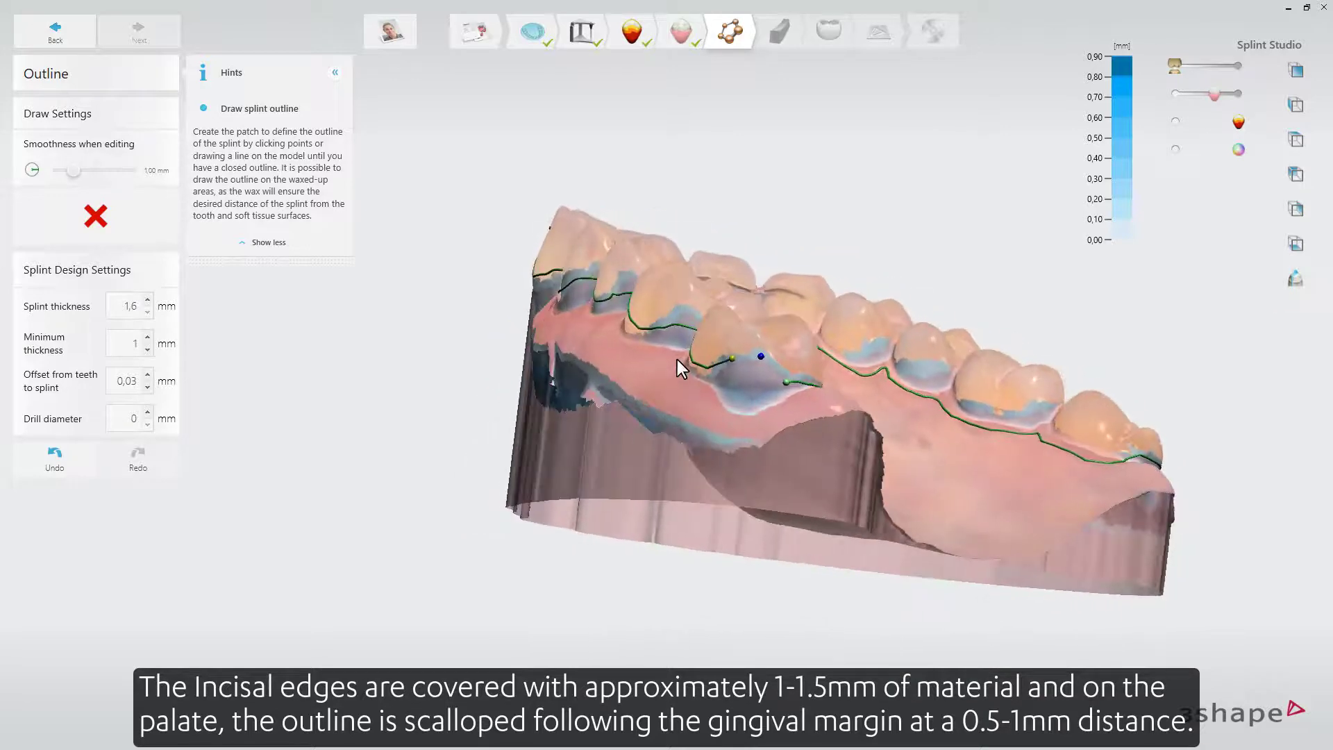
{"action": "left_click", "coordinate": [732, 361]}
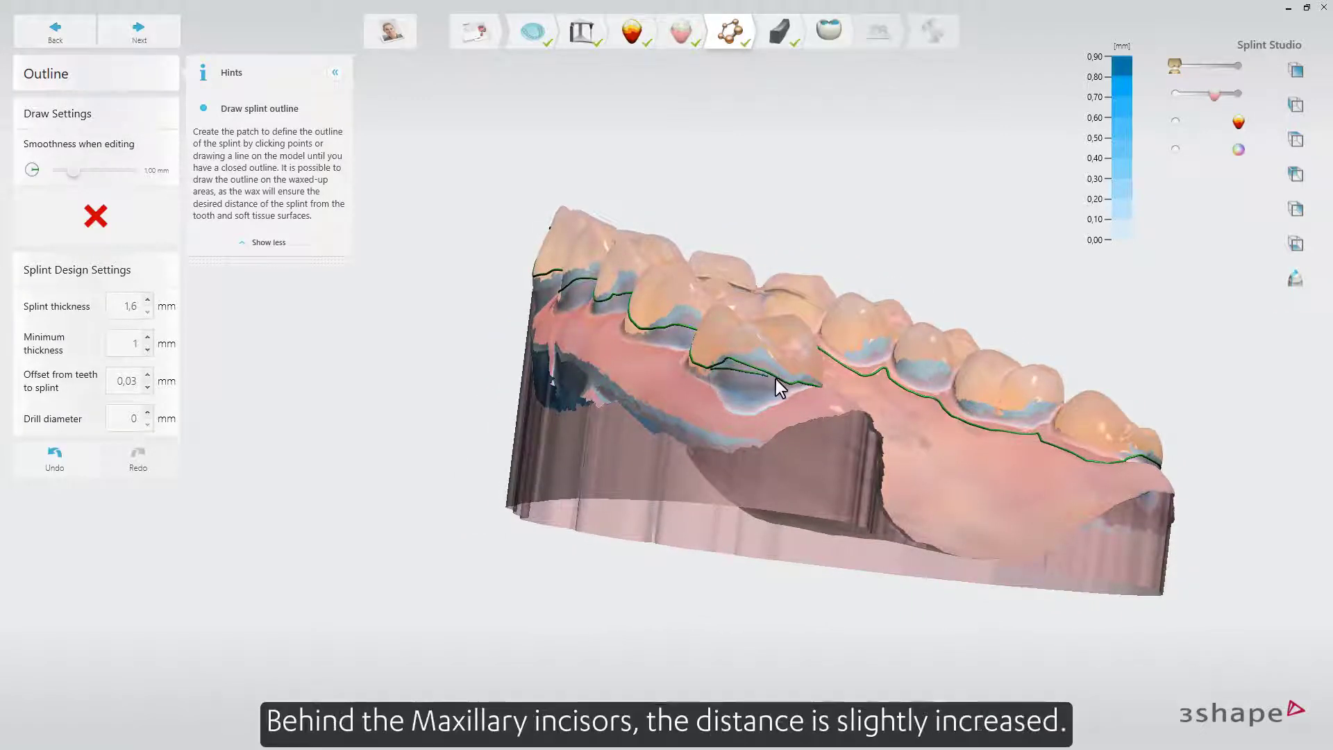
Refine the closed outline around the molars and along the palatal gingival margin near the incisors and canine.
{"action": "left_click", "coordinate": [797, 382]}
{"action": "right_click_drag", "start_coordinate": [729, 352], "coordinate": [947, 403]}
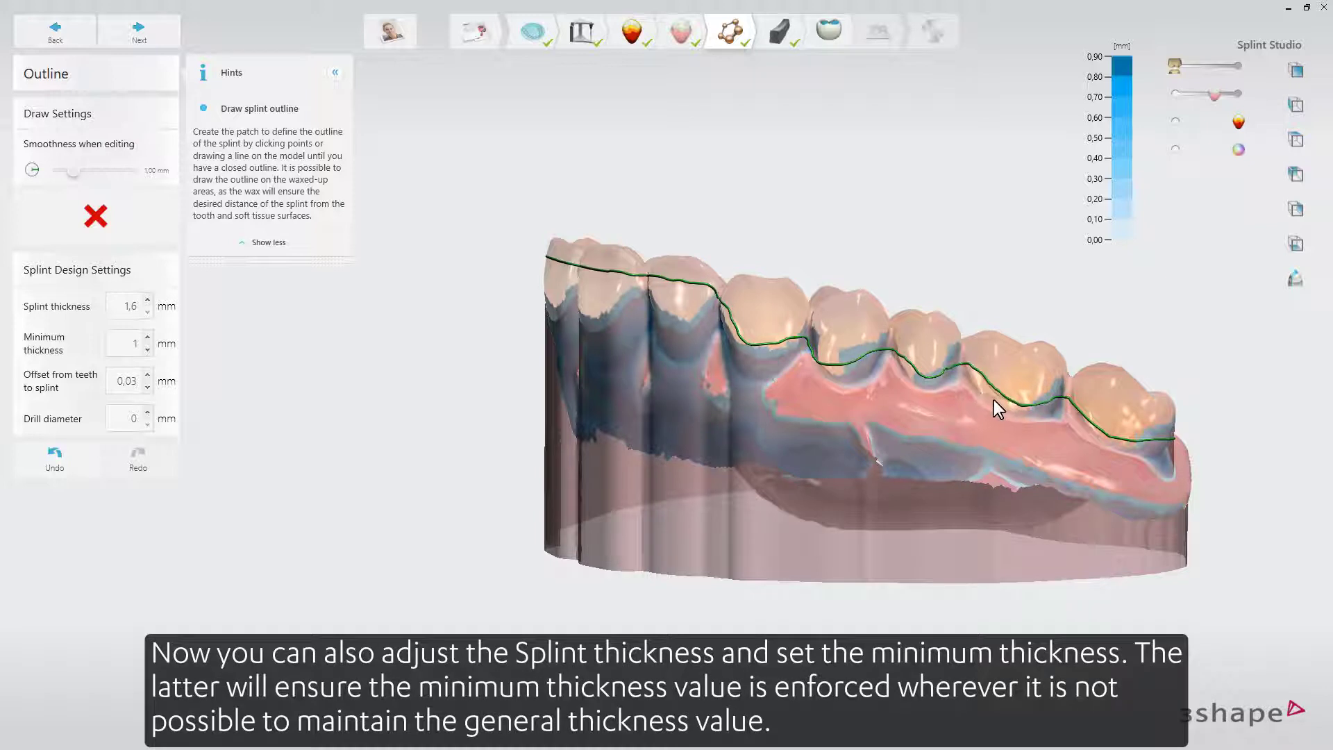
{"action": "left_click", "coordinate": [982, 387]}
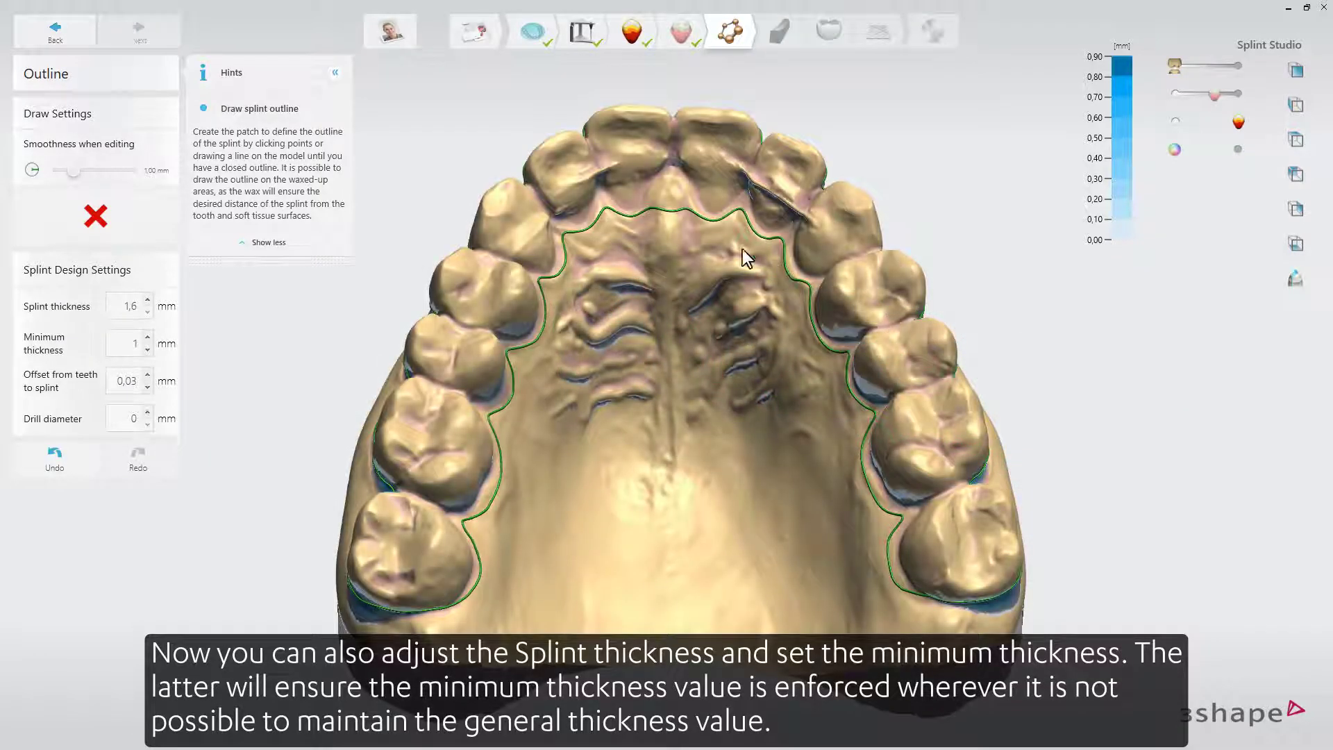
{"action": "left_click", "coordinate": [687, 206]}
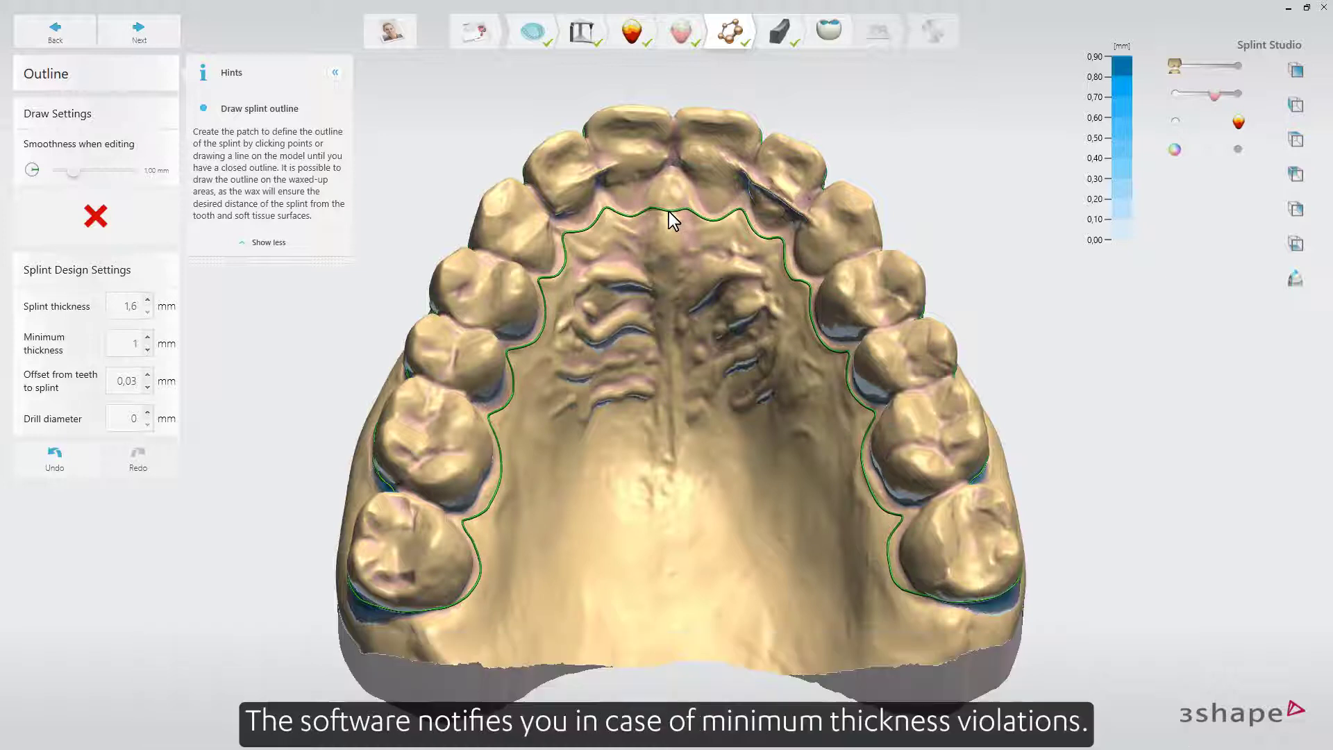
{"action": "left_click", "coordinate": [566, 234]}
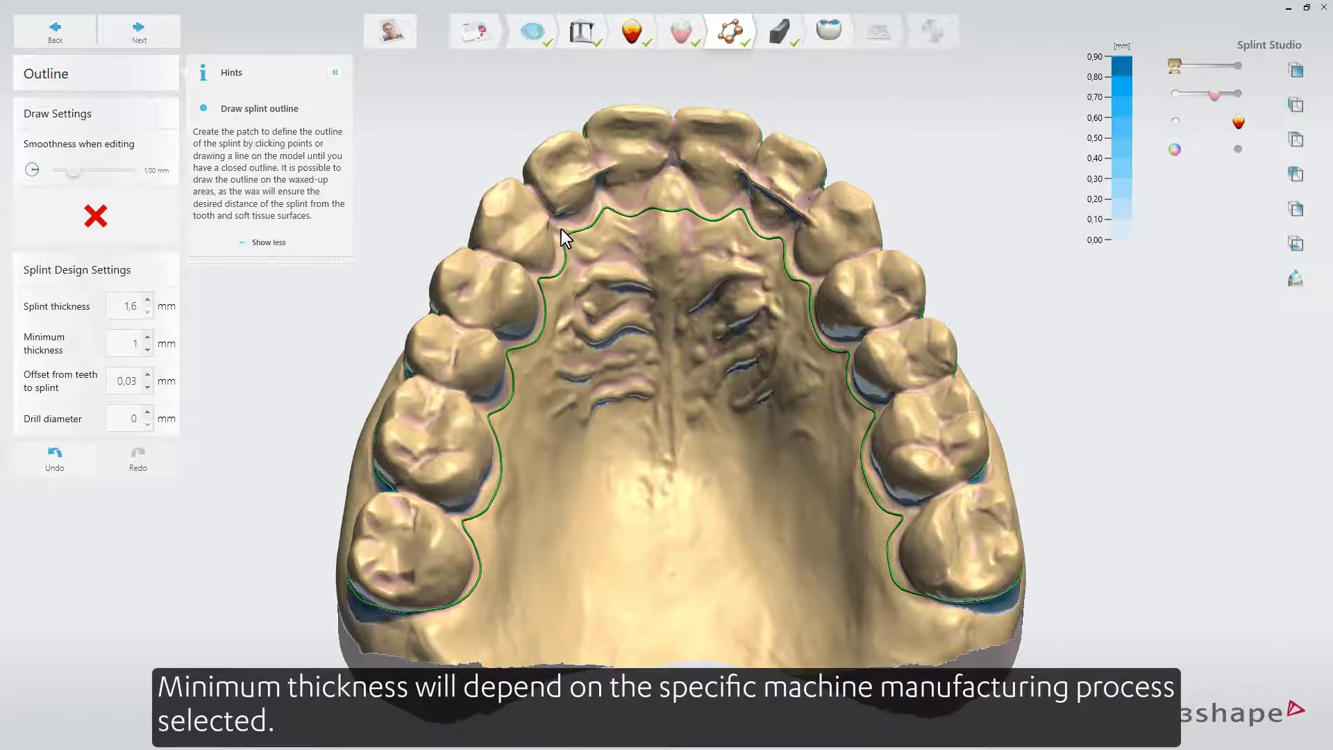
{"action": "left_click", "coordinate": [562, 230]}
Show the scan's texture colours and inspect the outline's placement across the front teeth.
{"action": "left_click", "coordinate": [1239, 150]}
{"action": "right_click_drag", "start_coordinate": [663, 305], "coordinate": [689, 446]}
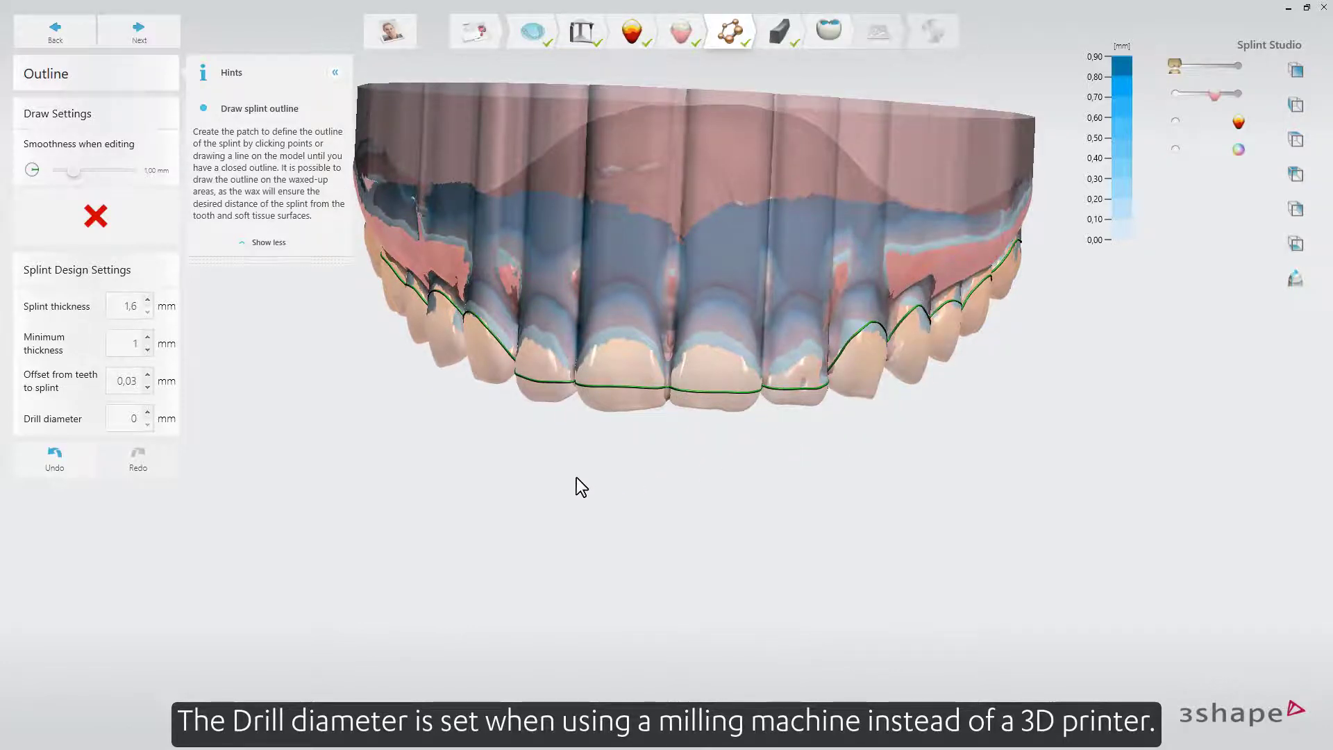
{"action": "right_click_drag", "start_coordinate": [572, 466], "coordinate": [613, 514]}
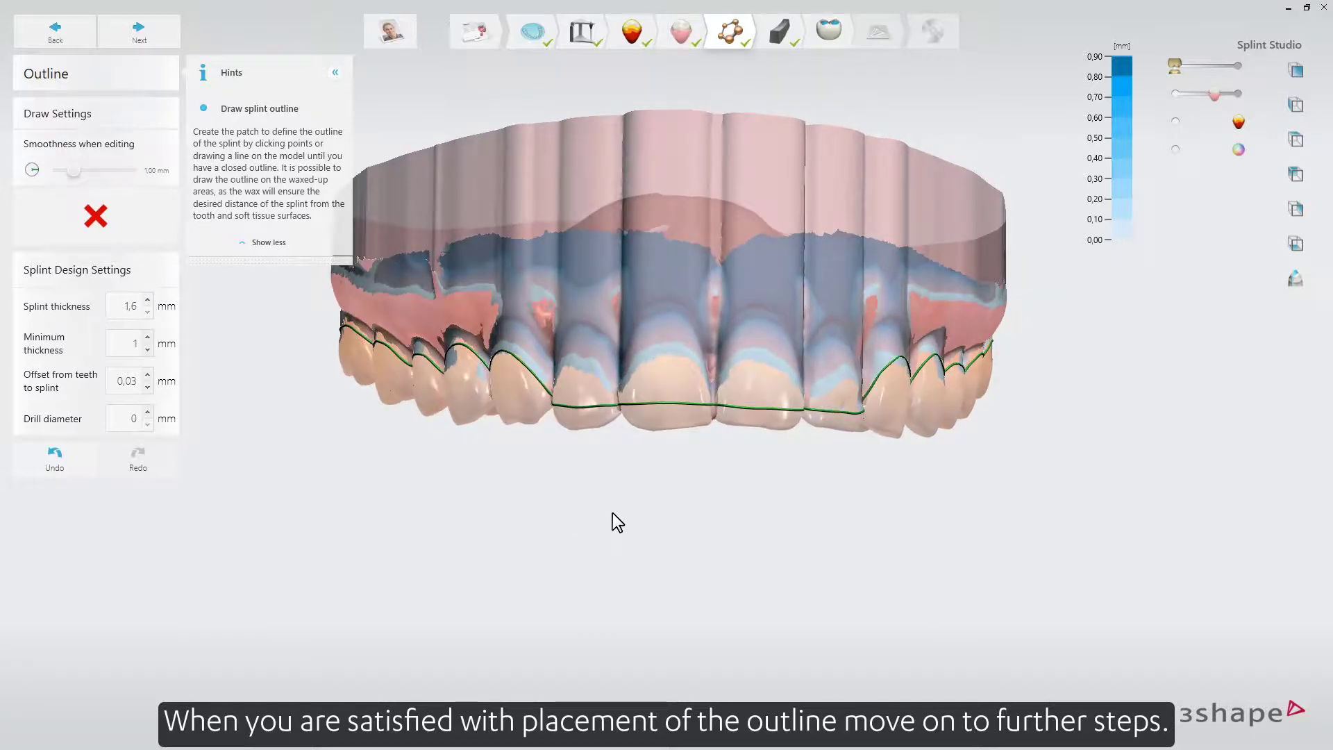